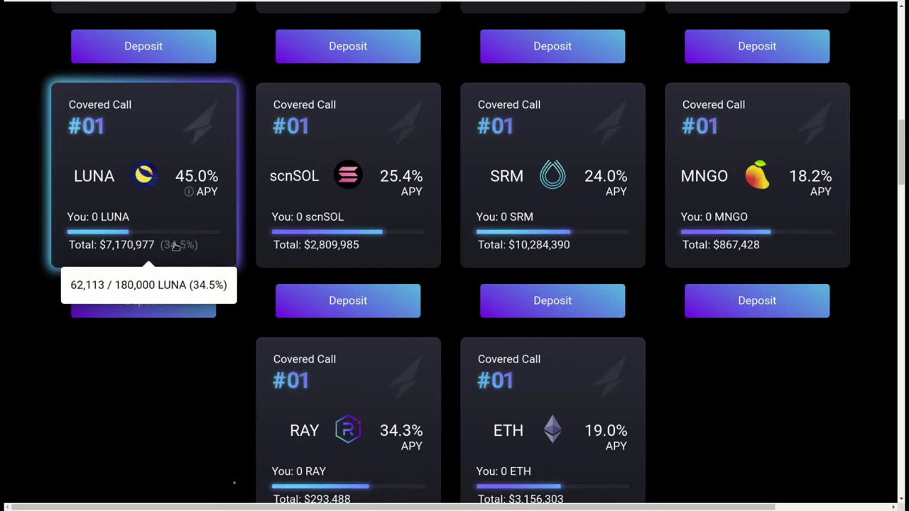
# Review the LUNA covered call's deposit details and its APY breakdown, including the extrapolated premiums.
pyautogui.click(175, 245)
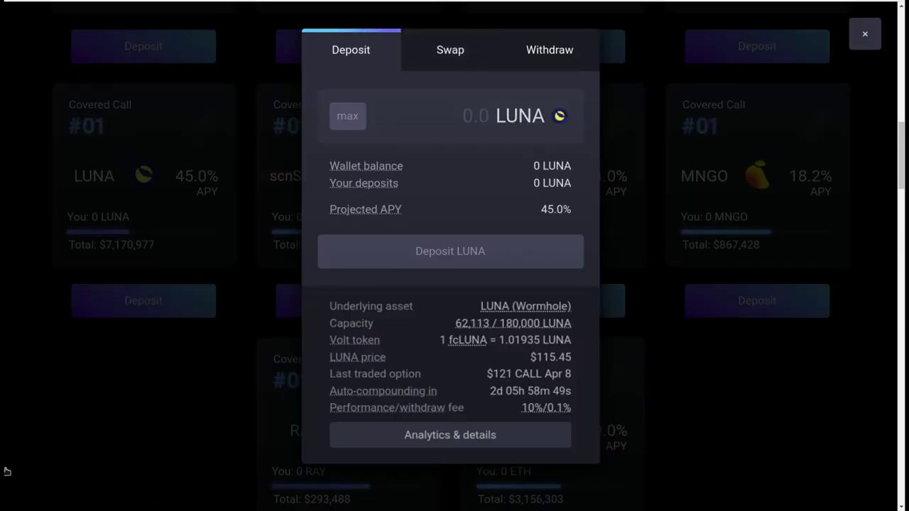
pyautogui.click(115, 409)
pyautogui.moveTo(131, 270)
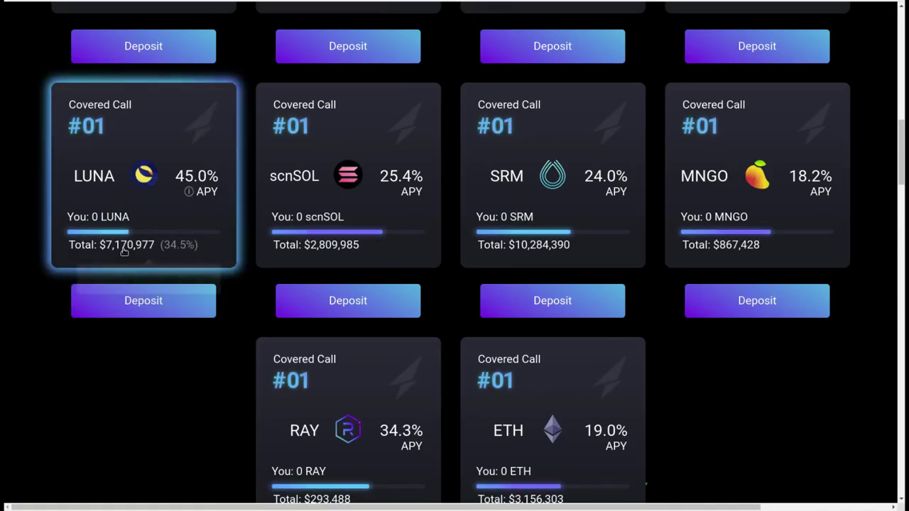
pyautogui.moveTo(189, 192)
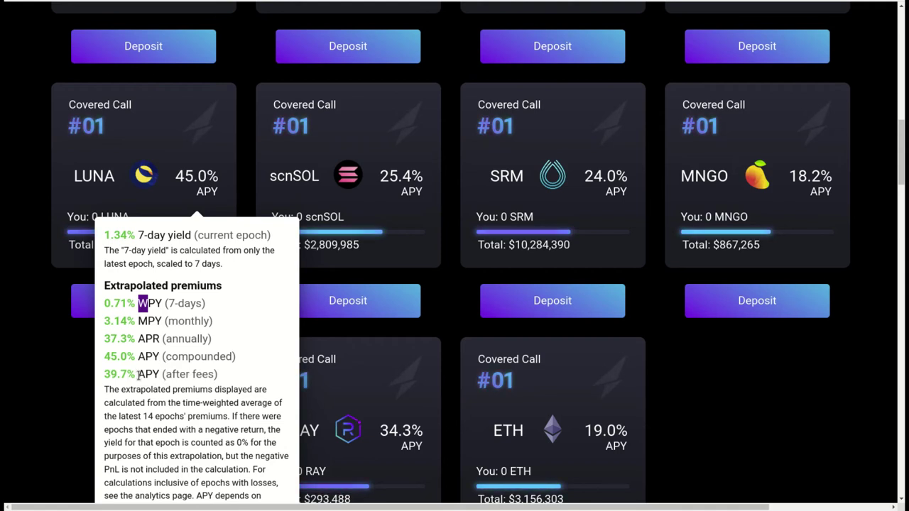
pyautogui.scroll(-2, 42, 260)
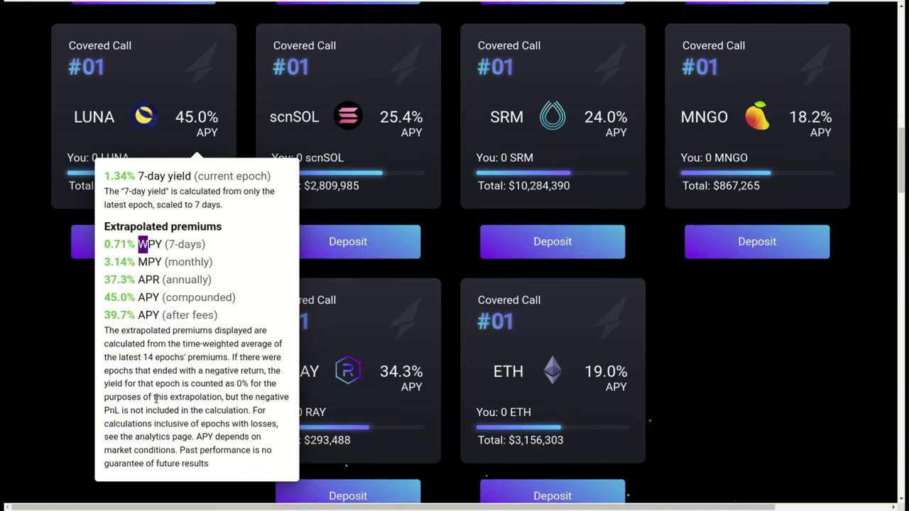
pyautogui.click(42, 259)
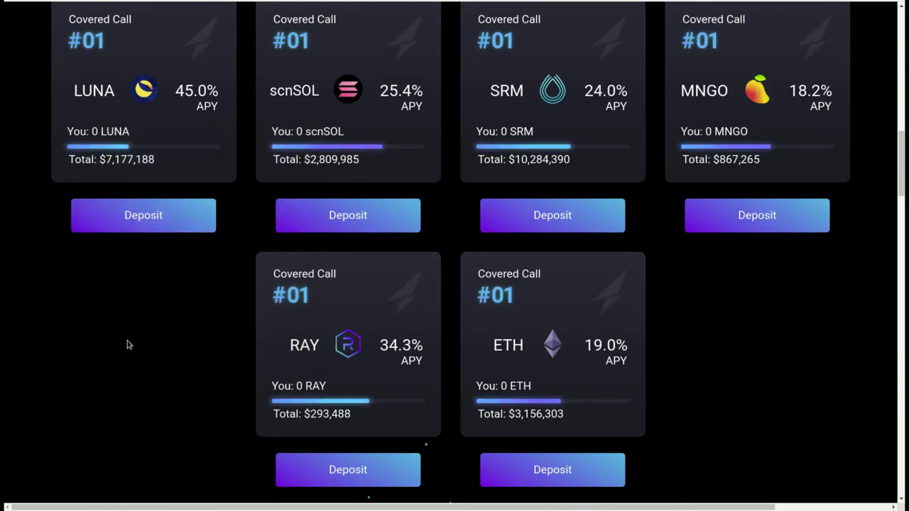
pyautogui.scroll(5, 128, 342)
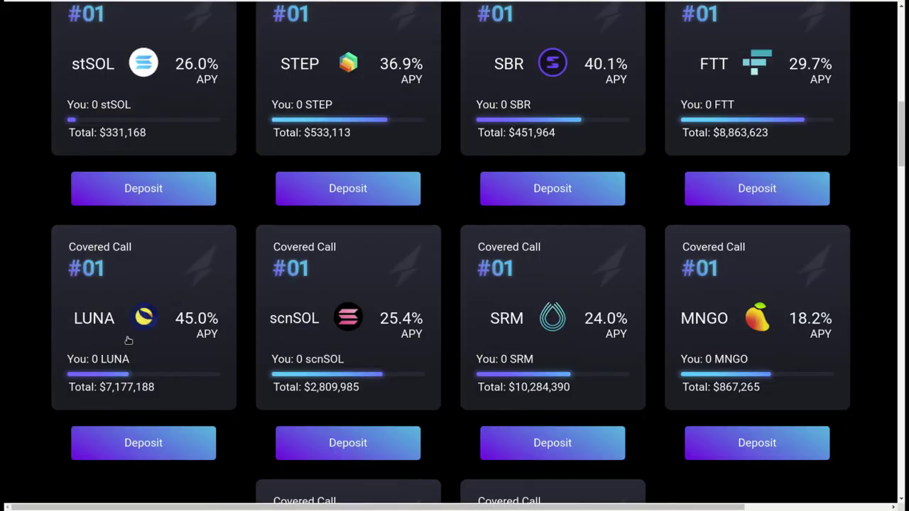
pyautogui.scroll(2, 128, 342)
pyautogui.scroll(-3, 126, 340)
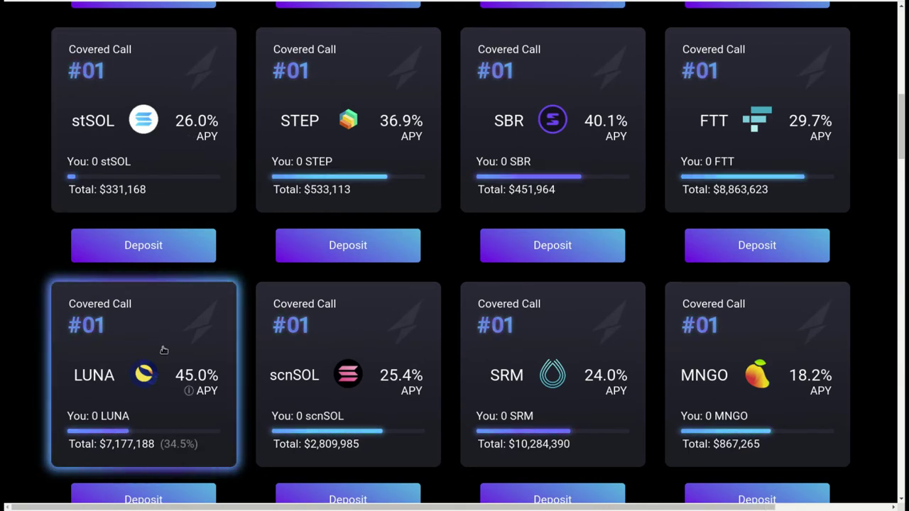
pyautogui.scroll(1, 163, 350)
pyautogui.scroll(6, 163, 351)
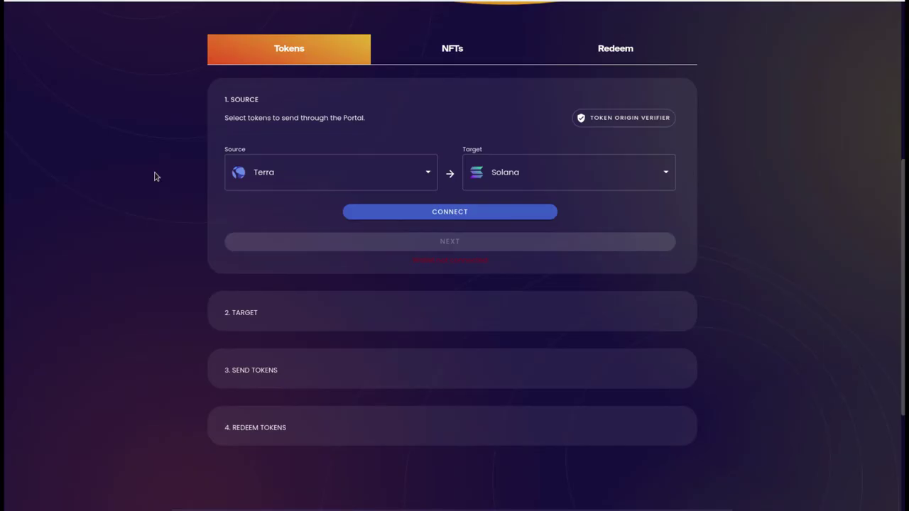
# In the Portal token bridge, choose Terra as the source chain and Solana as the target chain.
pyautogui.scroll(5, 155, 176)
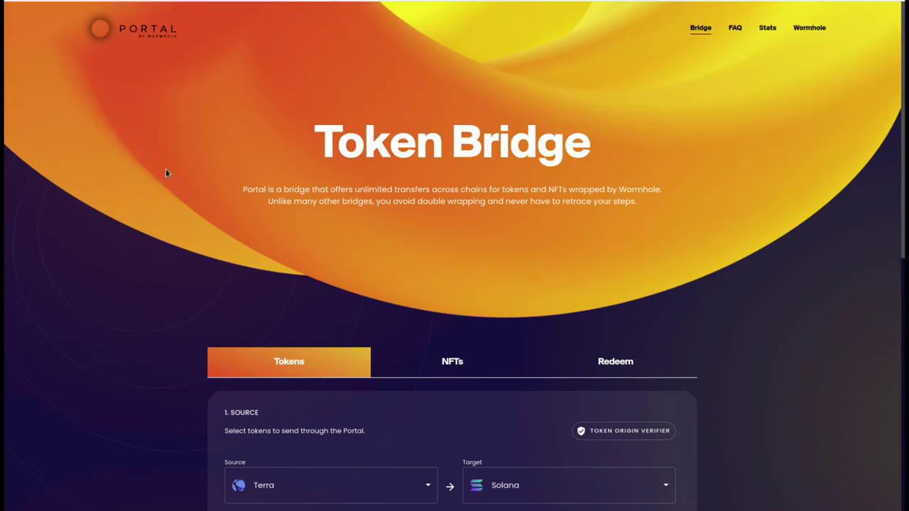
pyautogui.scroll(-3, 177, 270)
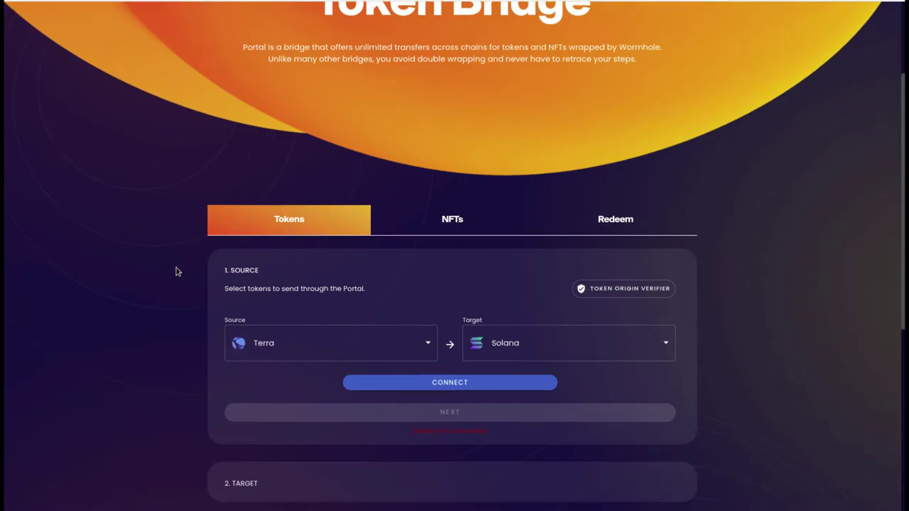
pyautogui.scroll(-2, 177, 272)
pyautogui.click(272, 231)
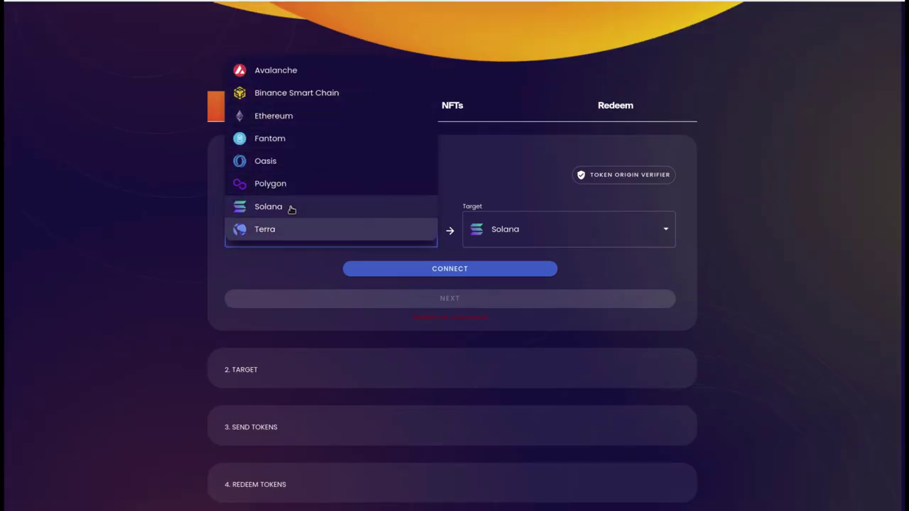
pyautogui.click(290, 231)
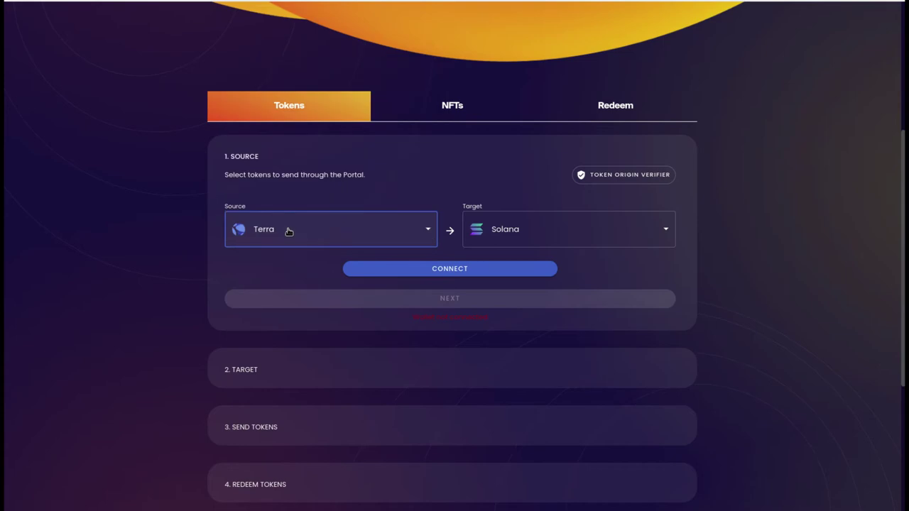
pyautogui.click(544, 235)
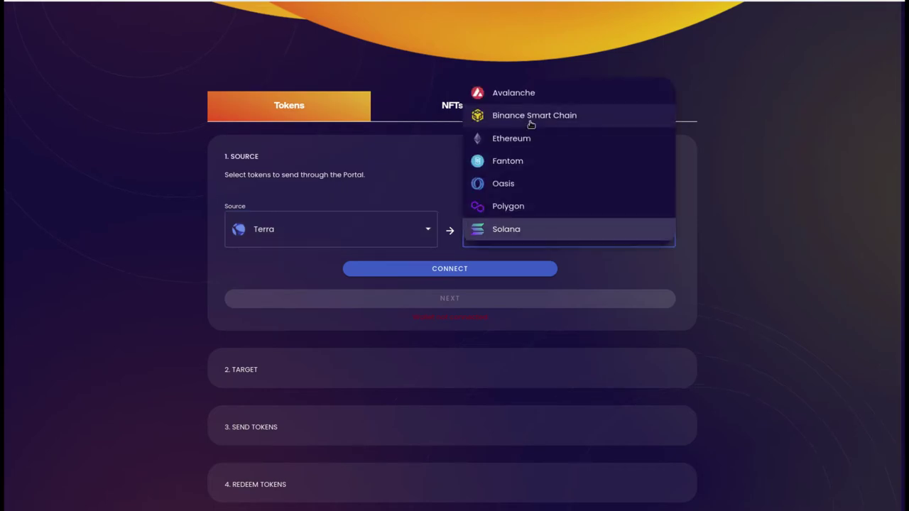
pyautogui.click(529, 231)
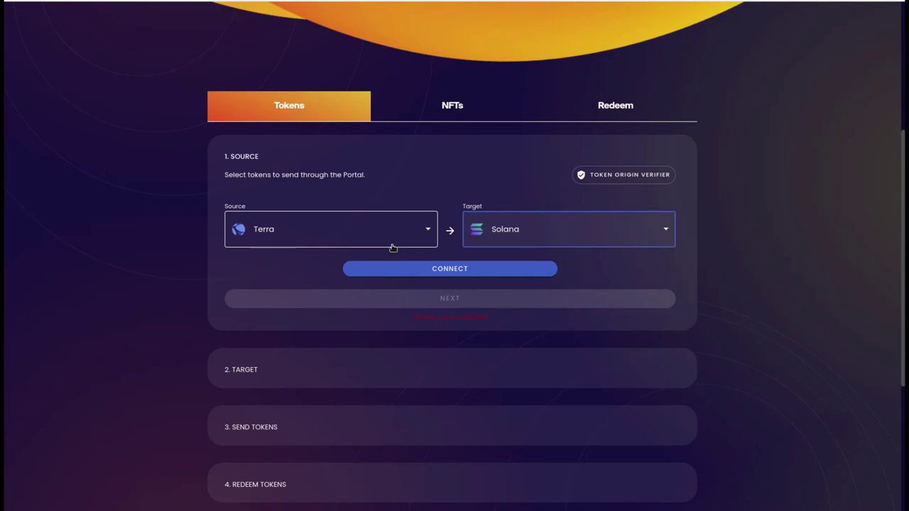
# Connect the Terra wallet through Wallet Connect and select native Luna as the token to send.
pyautogui.click(432, 271)
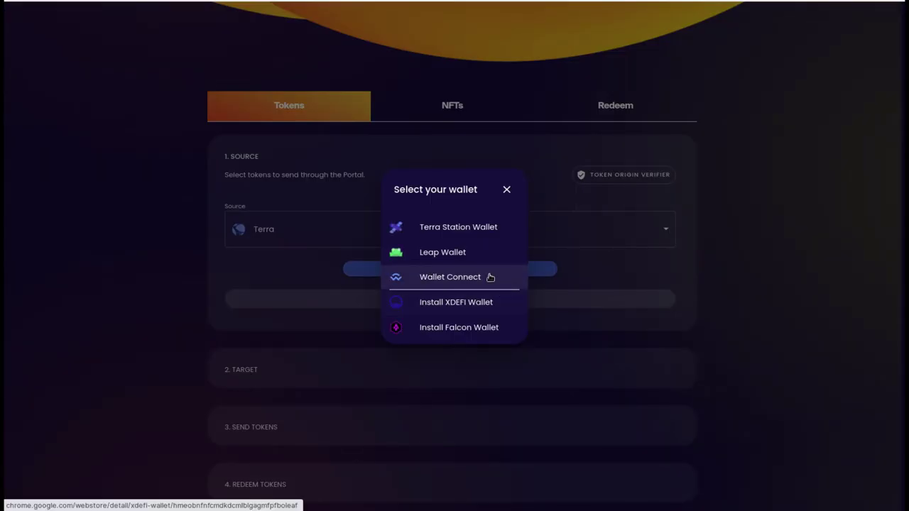
pyautogui.click(490, 277)
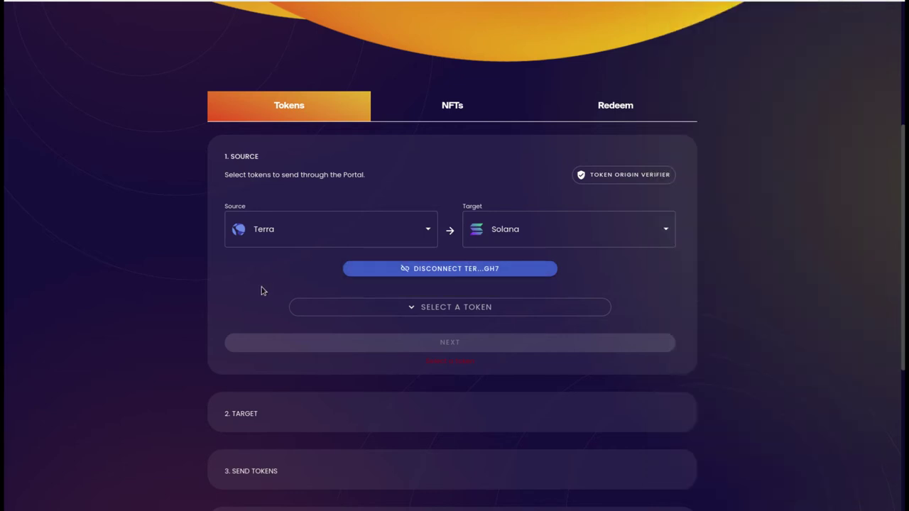
pyautogui.click(441, 310)
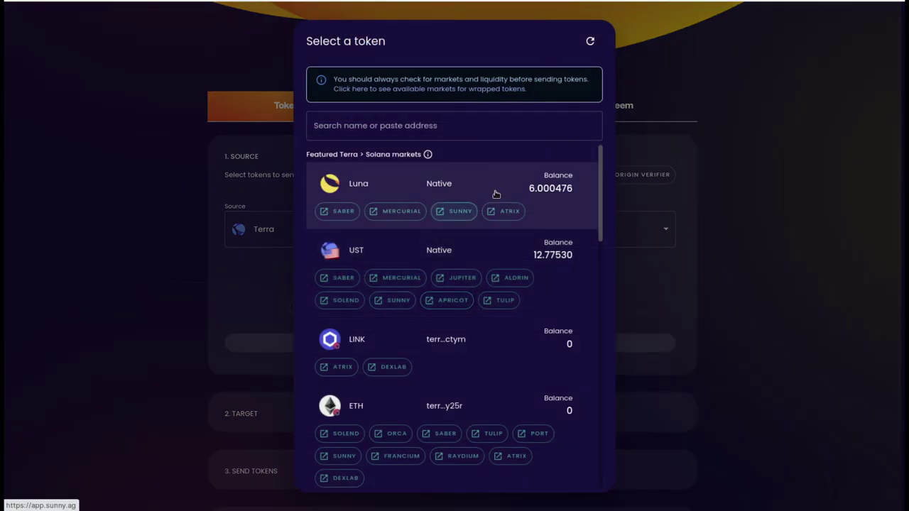
pyautogui.click(350, 184)
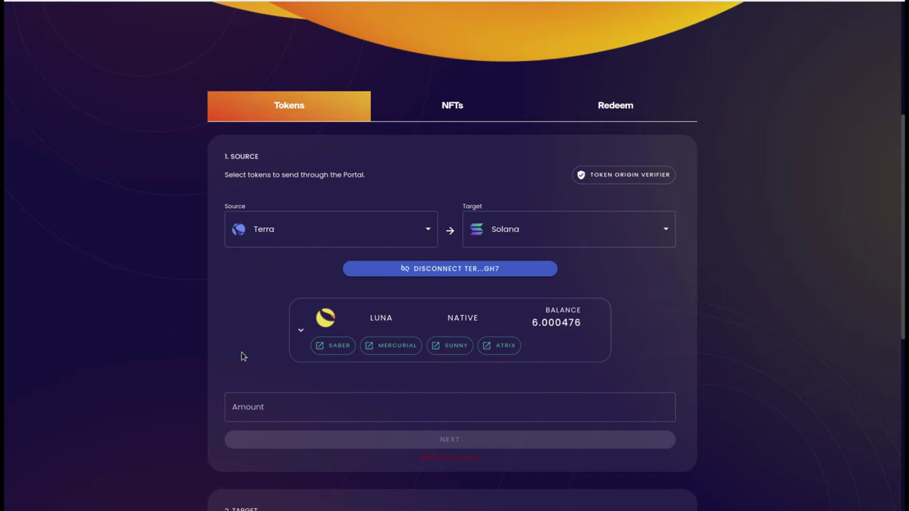
# Set the transfer amount to 5 Luna and continue to the target stage.
pyautogui.click(267, 407)
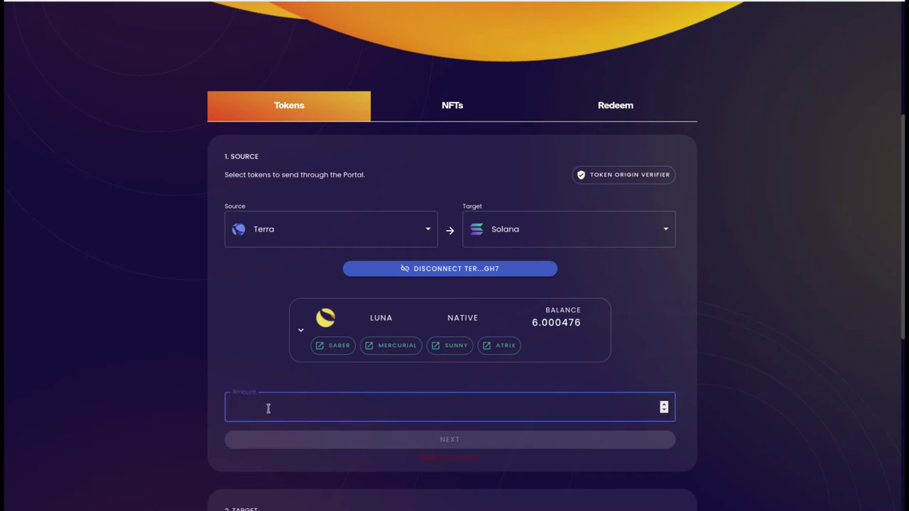
pyautogui.write('5')
pyautogui.click(248, 310)
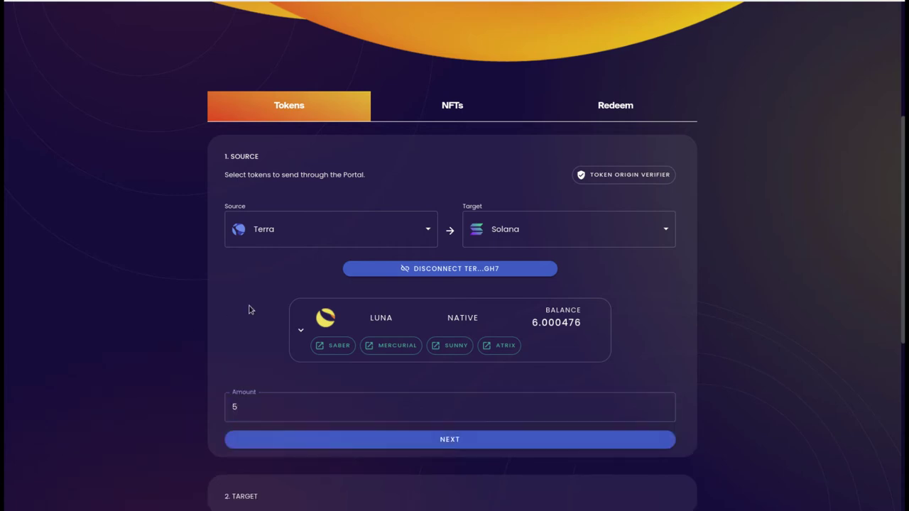
pyautogui.scroll(-2, 251, 309)
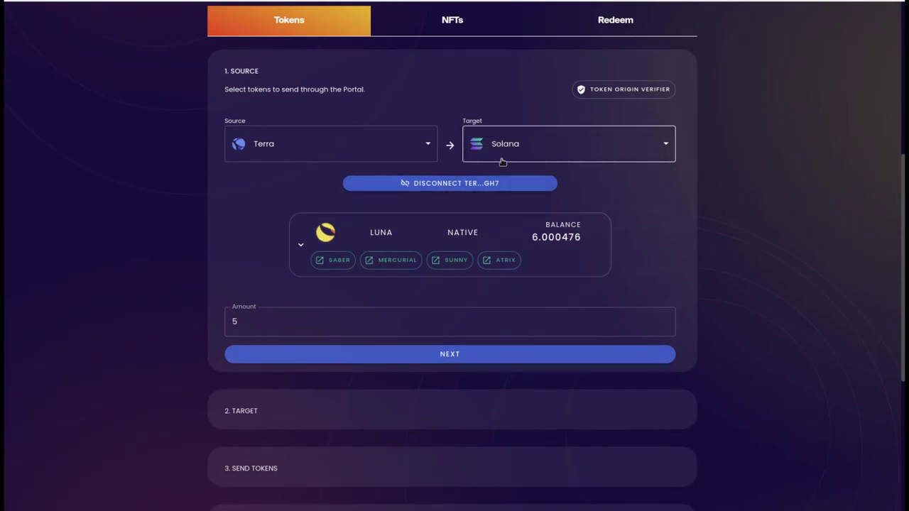
pyautogui.click(460, 358)
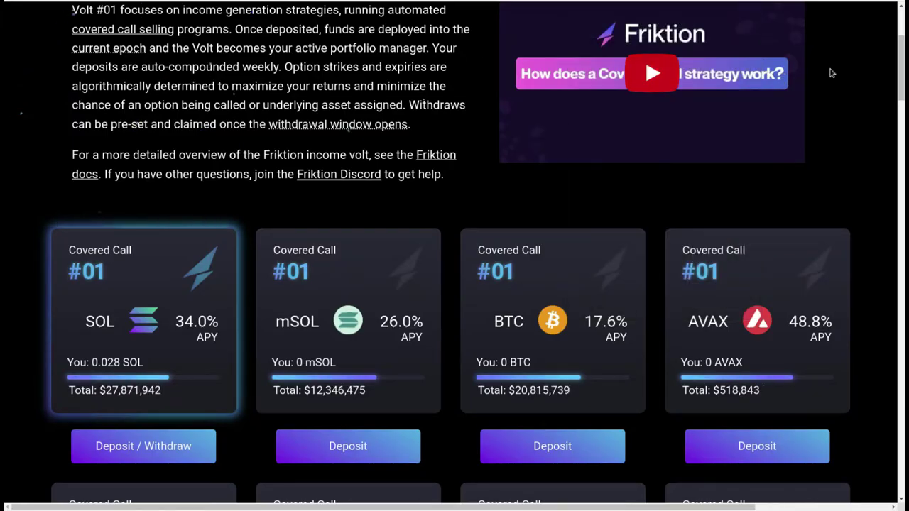
pyautogui.scroll(2, 832, 112)
pyautogui.scroll(1, 832, 112)
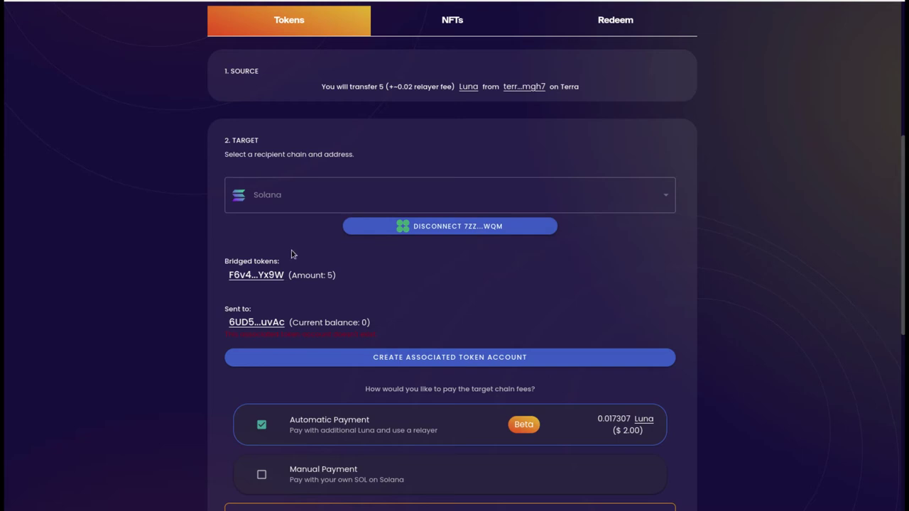
# Create the associated token account on Solana for the bridged Luna and sign the wallet's signature request.
pyautogui.scroll(-2, 332, 317)
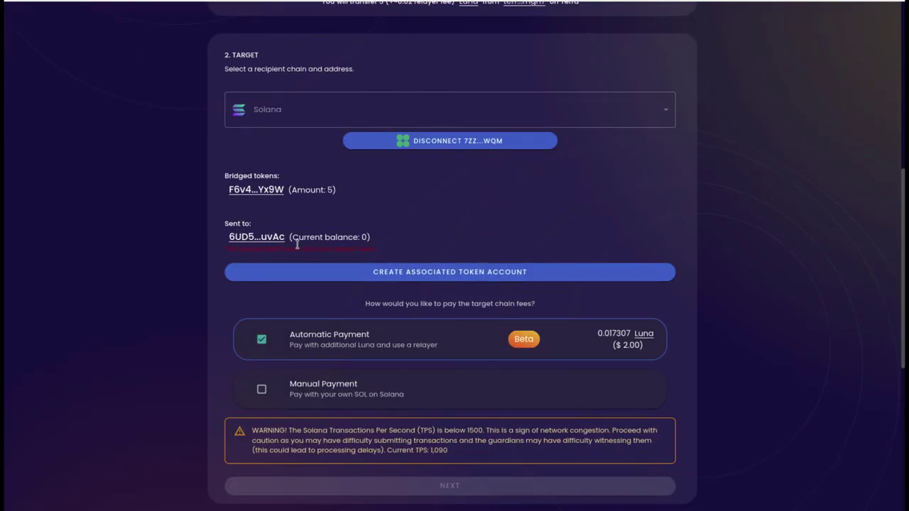
pyautogui.moveTo(282, 242)
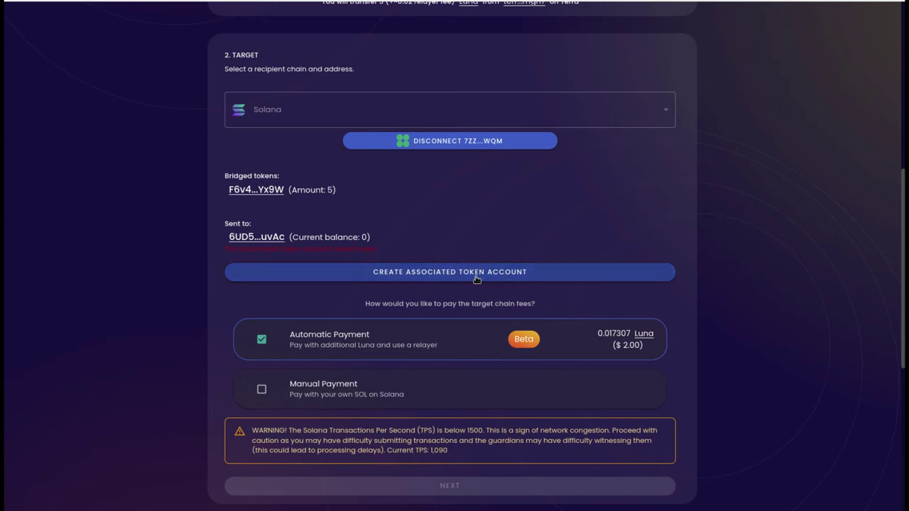
pyautogui.click(476, 279)
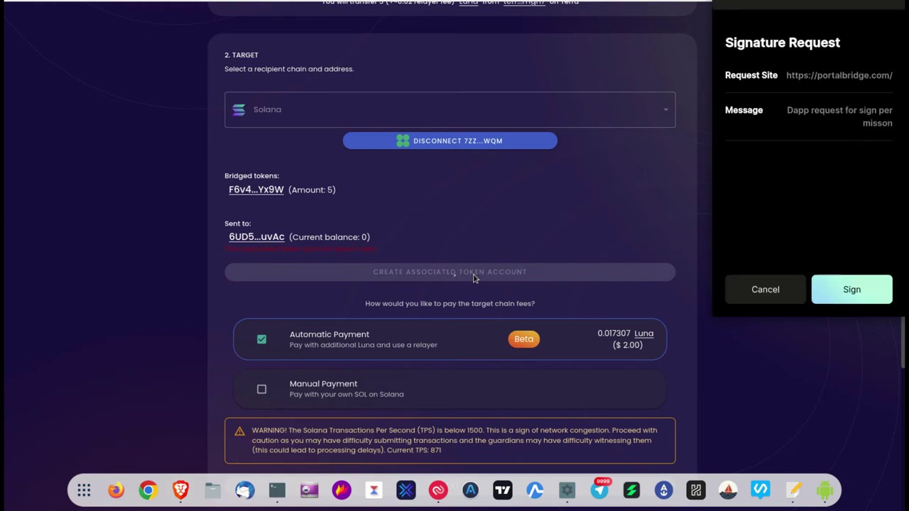
pyautogui.click(853, 288)
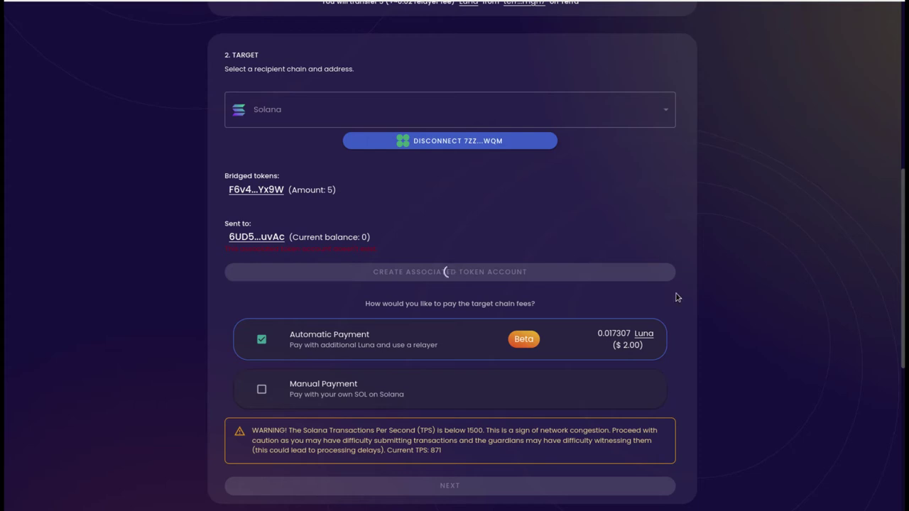
# Read the Solana network congestion warning and review the source and target details of the transfer.
pyautogui.scroll(-1, 521, 372)
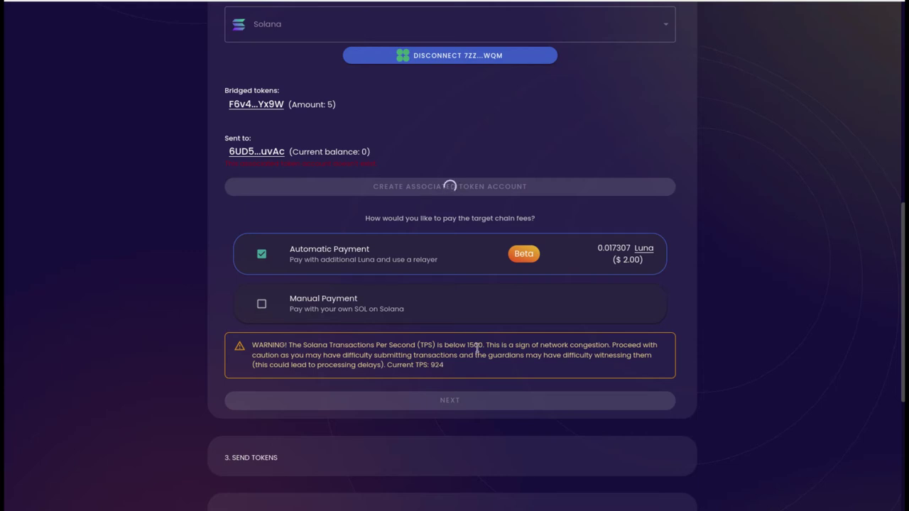
pyautogui.moveTo(483, 346); pyautogui.dragTo(332, 348)
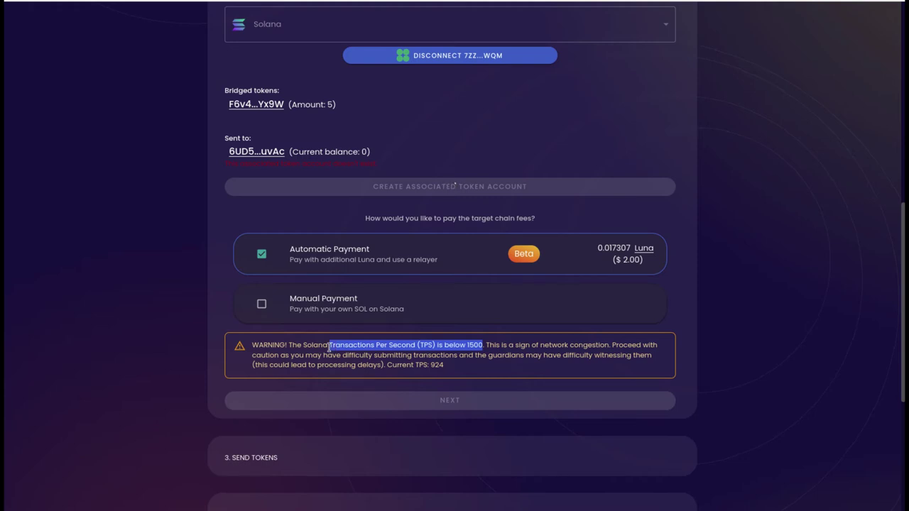
pyautogui.click(593, 372)
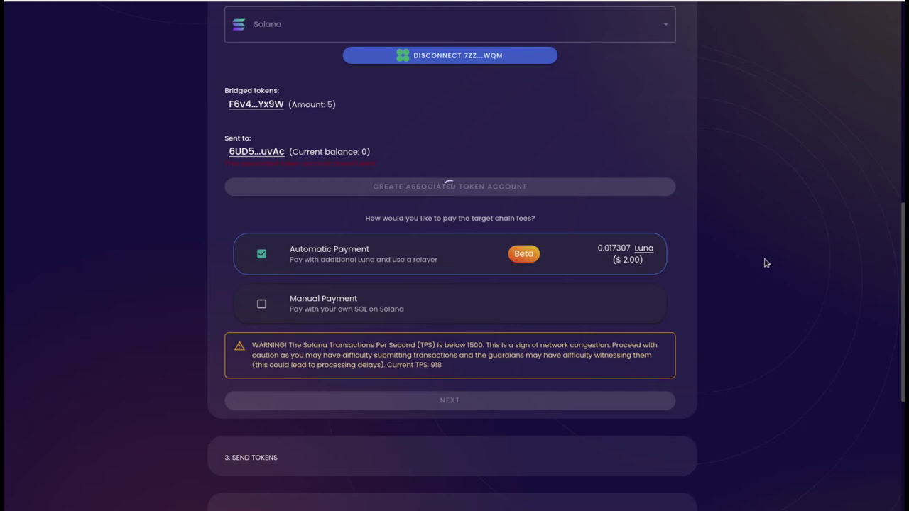
pyautogui.scroll(3, 765, 262)
pyautogui.scroll(3, 765, 263)
pyautogui.scroll(-2, 766, 263)
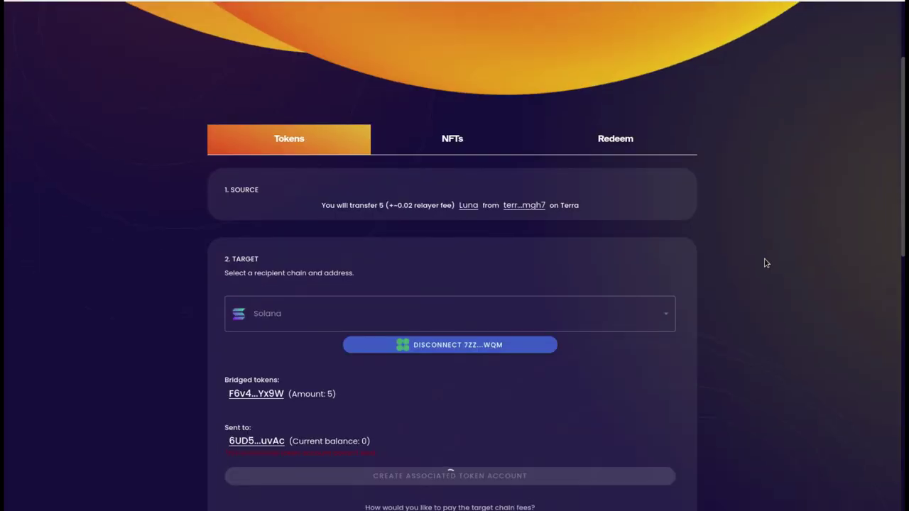
pyautogui.scroll(-1, 766, 263)
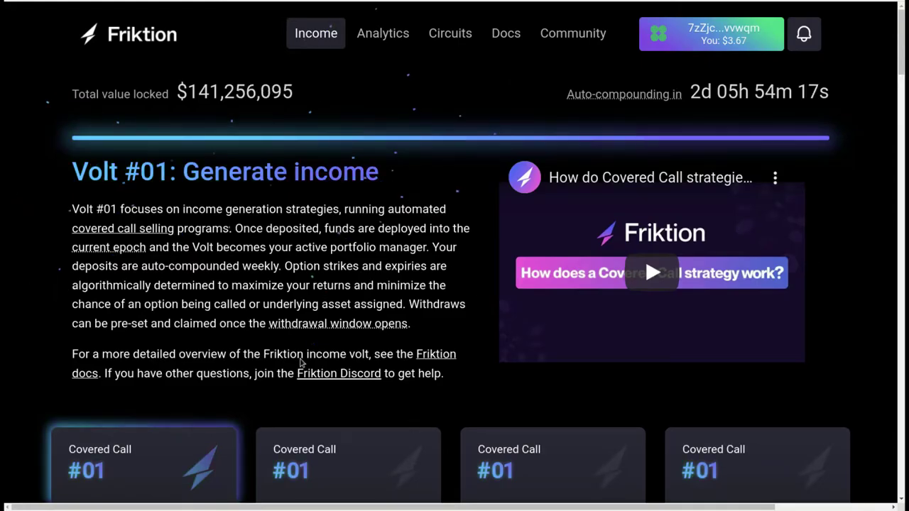
# Switch to Friktion and open the analytics for the LUNA (Wormhole) Volt #01.
pyautogui.click(382, 35)
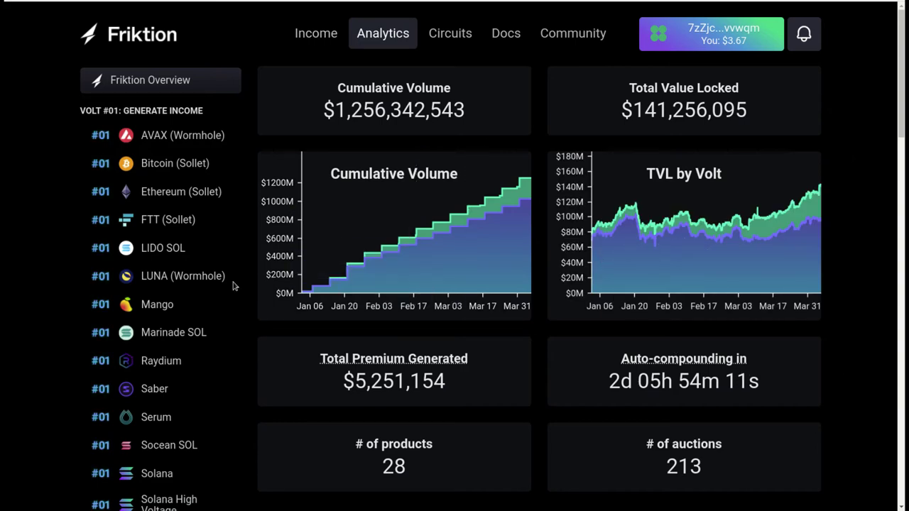
pyautogui.scroll(-3, 7, 245)
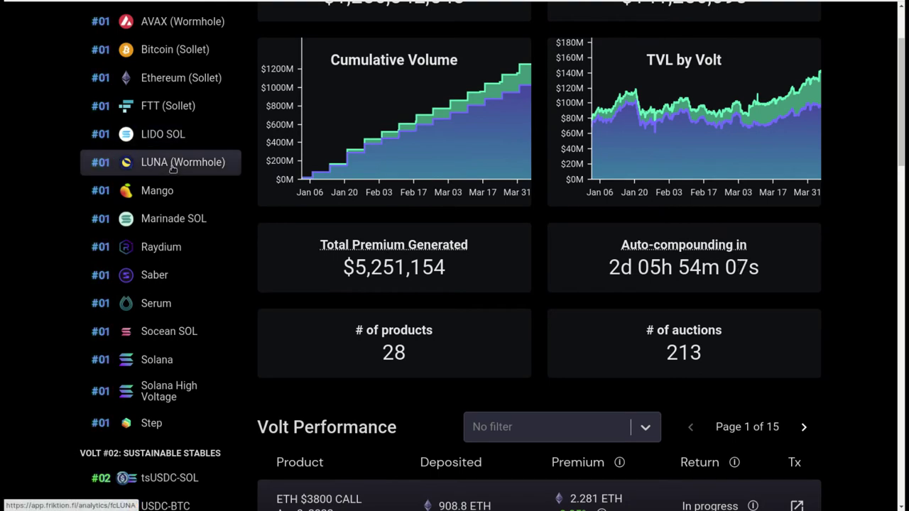
pyautogui.click(183, 167)
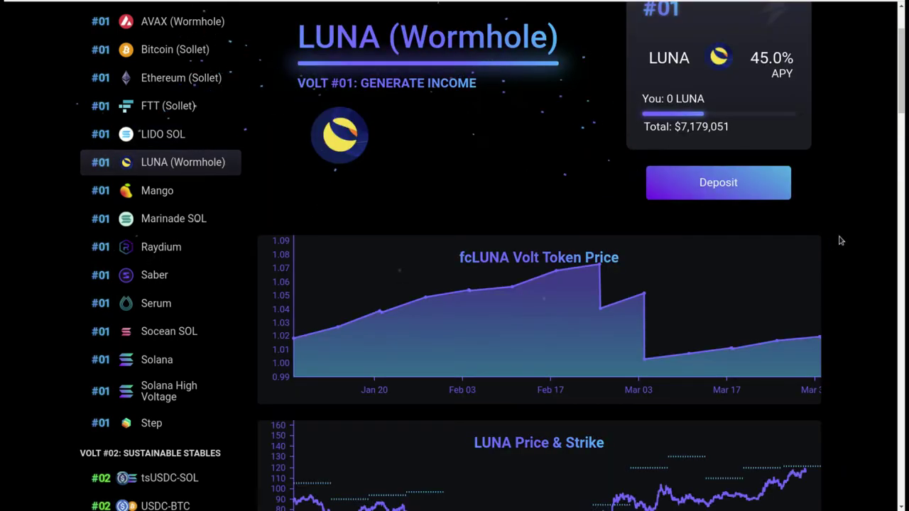
# Examine the LUNA (Wormhole) volt's APY, the fcLUNA Volt Token Price chart and the LUNA Price & Strike chart.
pyautogui.scroll(2, 841, 241)
pyautogui.scroll(2, 841, 241)
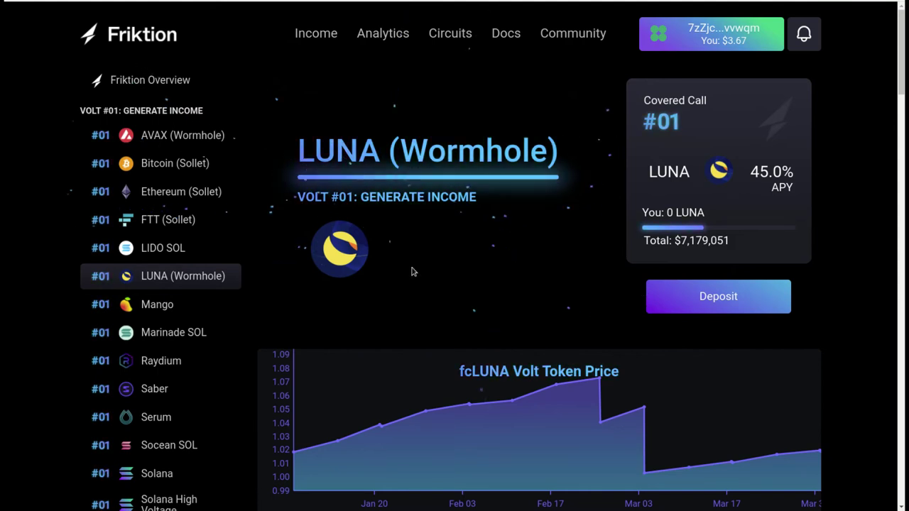
pyautogui.scroll(-4, 426, 234)
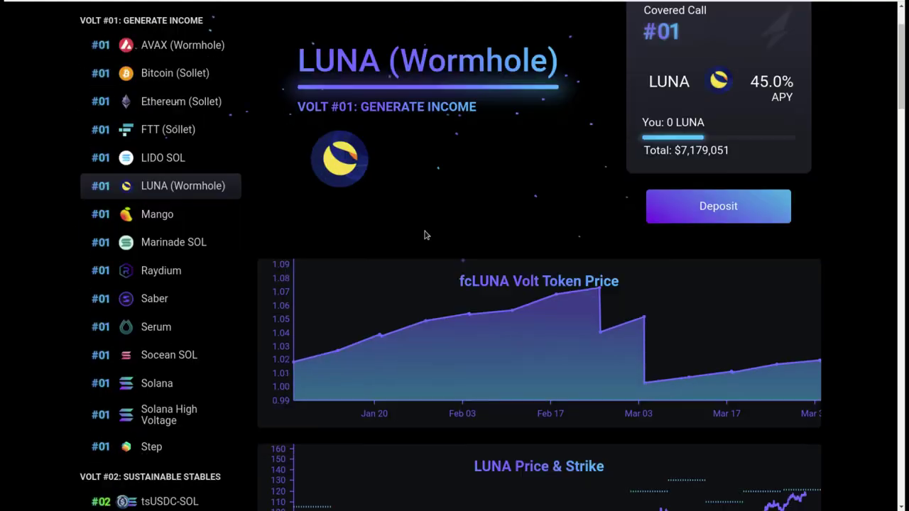
pyautogui.moveTo(314, 327)
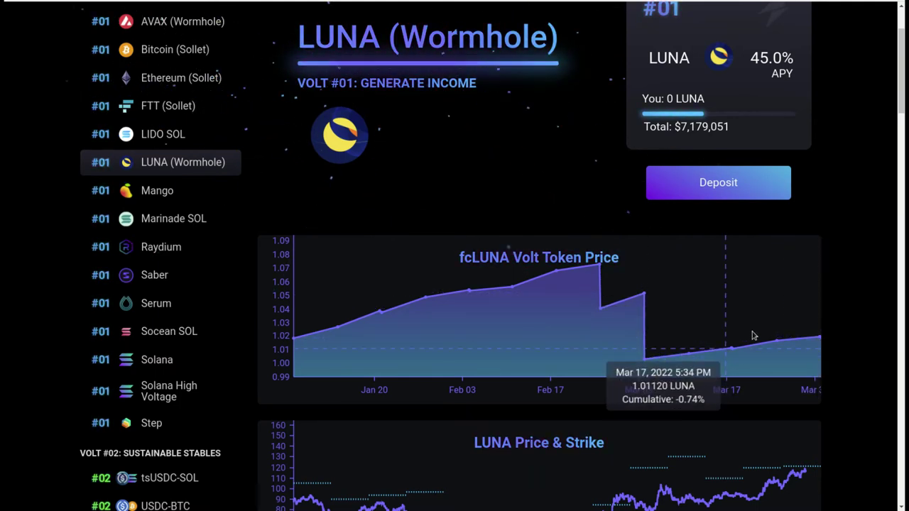
pyautogui.scroll(-2, 855, 295)
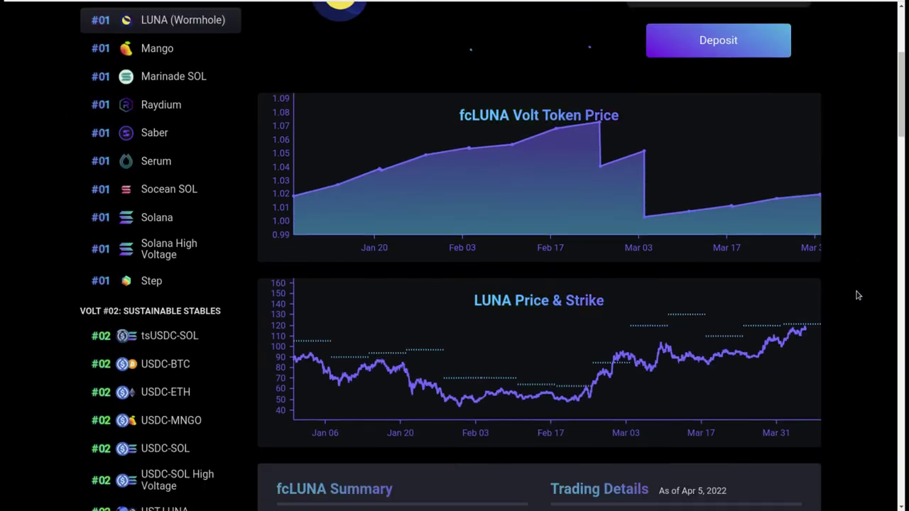
pyautogui.scroll(-1, 560, 319)
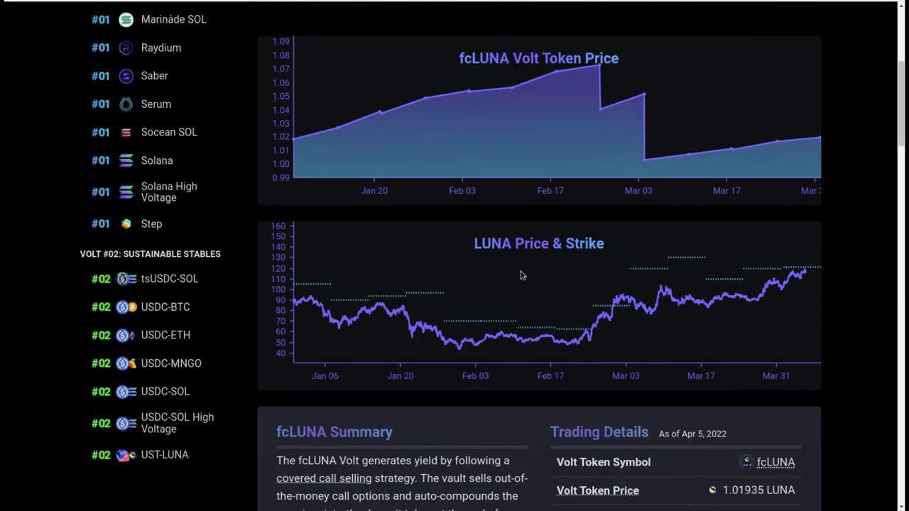
pyautogui.scroll(-1, 521, 275)
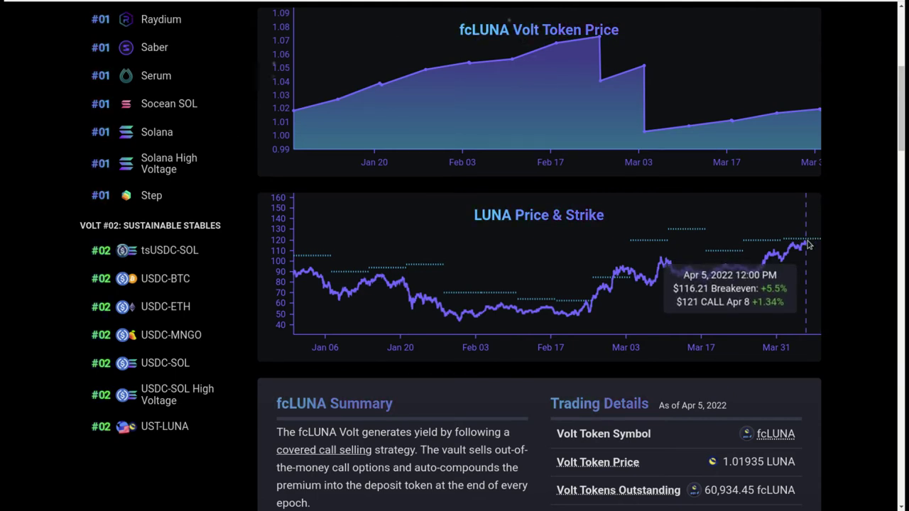
pyautogui.scroll(-2, 878, 262)
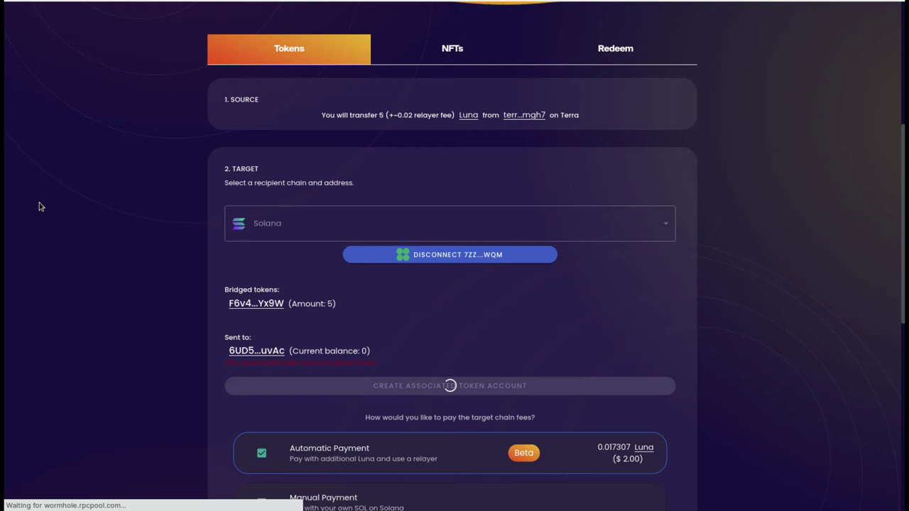
# Switch back to Portal, reload the bridge page and turn off the browser's Shields for portalbridge.com.
pyautogui.press('F5')
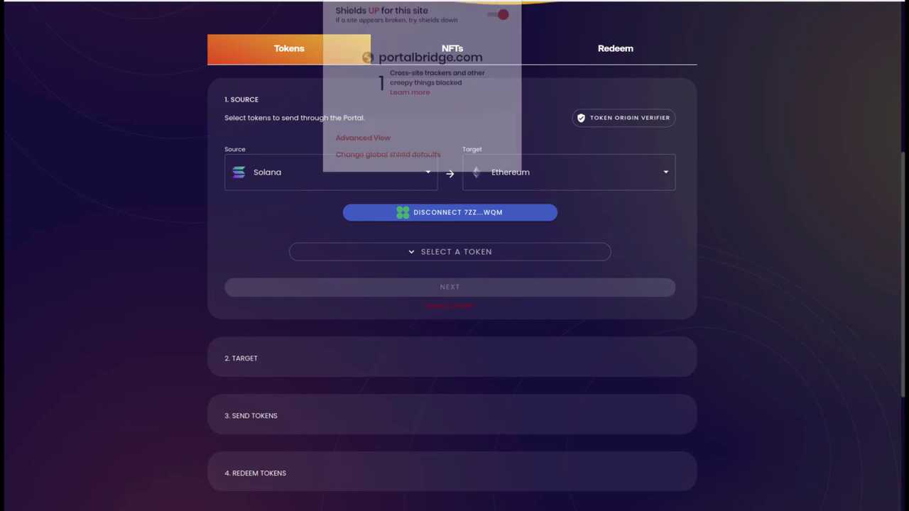
pyautogui.click(497, 15)
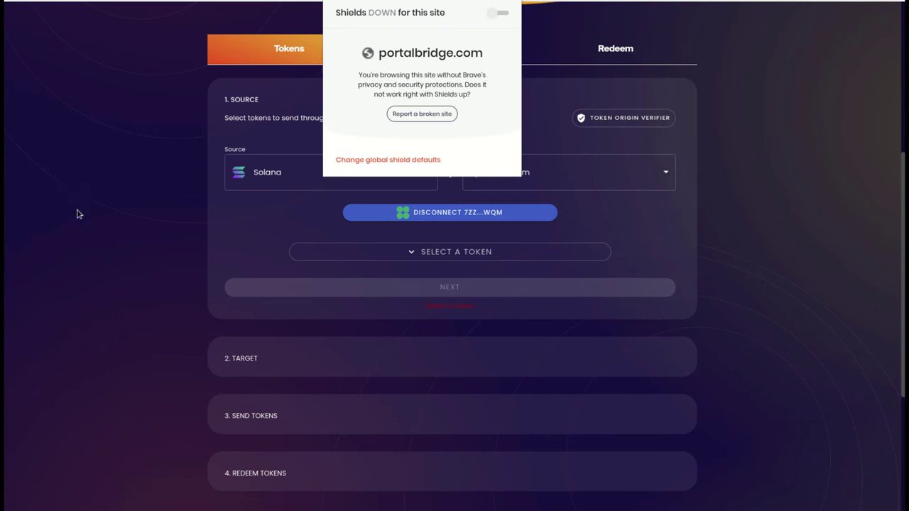
pyautogui.click(103, 204)
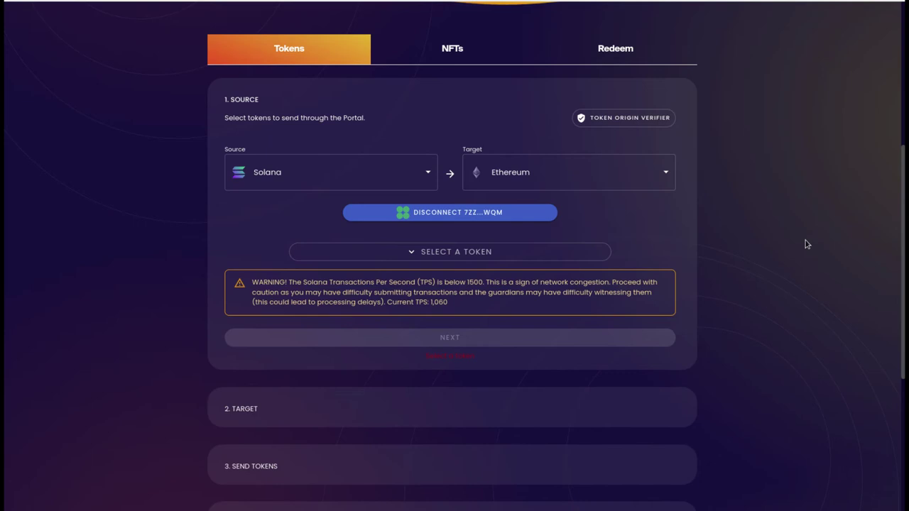
# Set the transfer's source chain to Terra and its target chain to Solana.
pyautogui.scroll(1, 805, 244)
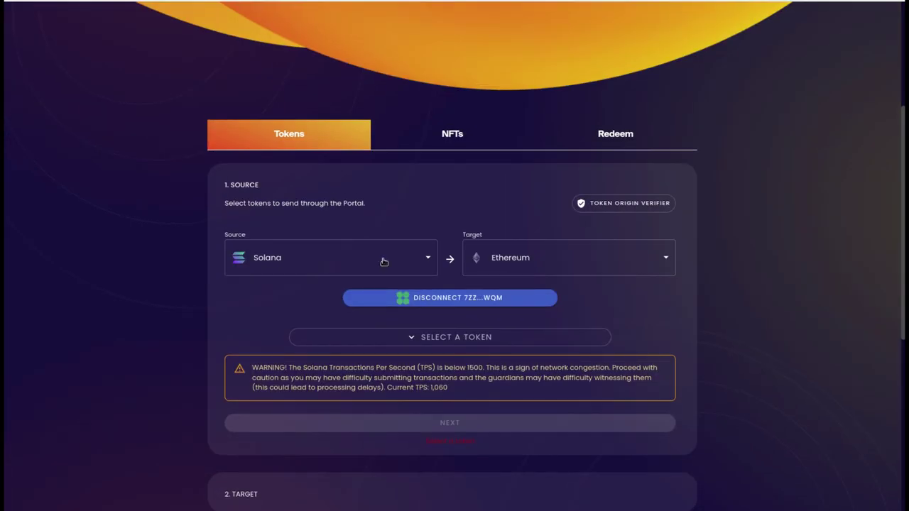
pyautogui.click(359, 264)
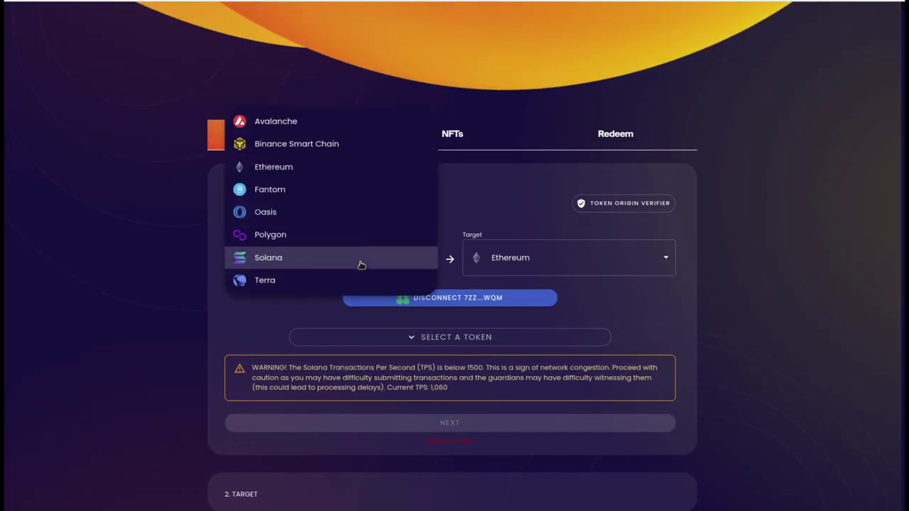
pyautogui.click(310, 281)
pyautogui.click(556, 262)
pyautogui.click(522, 351)
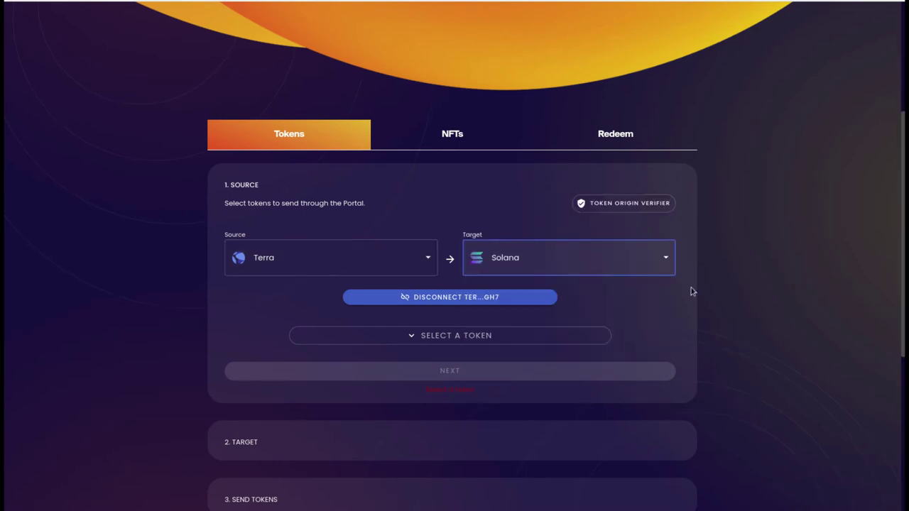
# Choose native Luna as the token to send, enter an amount of 5 and continue to the target stage.
pyautogui.click(405, 337)
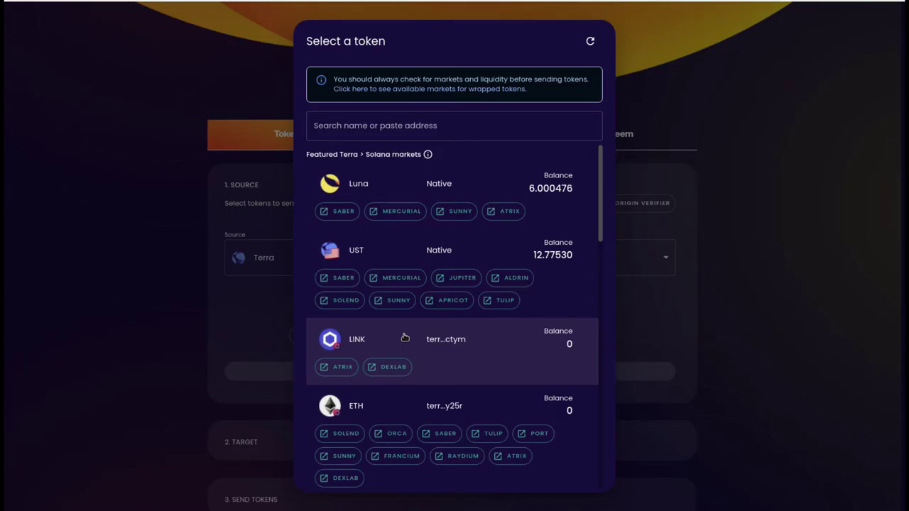
pyautogui.click(345, 190)
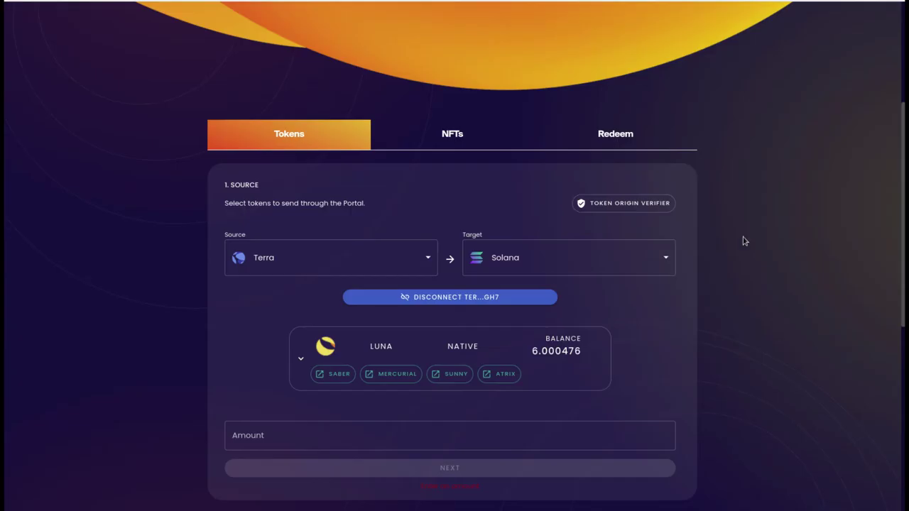
pyautogui.scroll(-2, 785, 242)
pyautogui.click(320, 298)
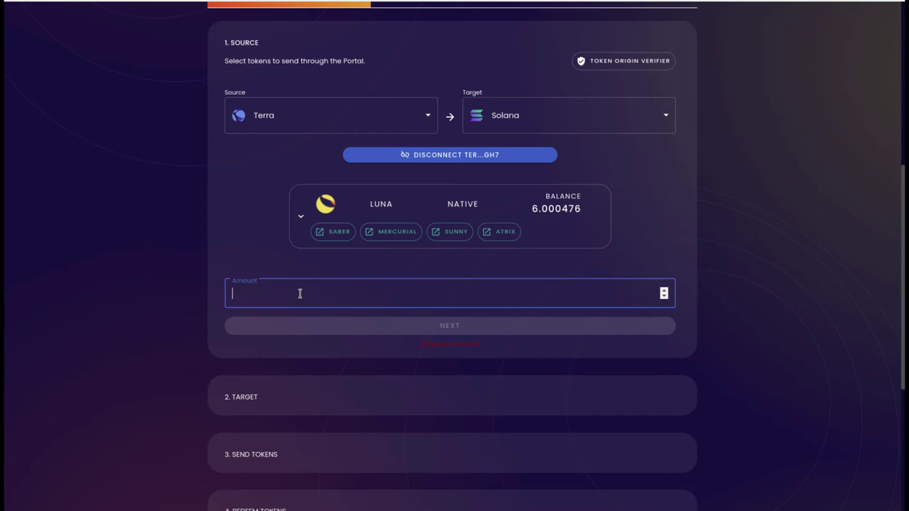
pyautogui.write('5')
pyautogui.click(442, 331)
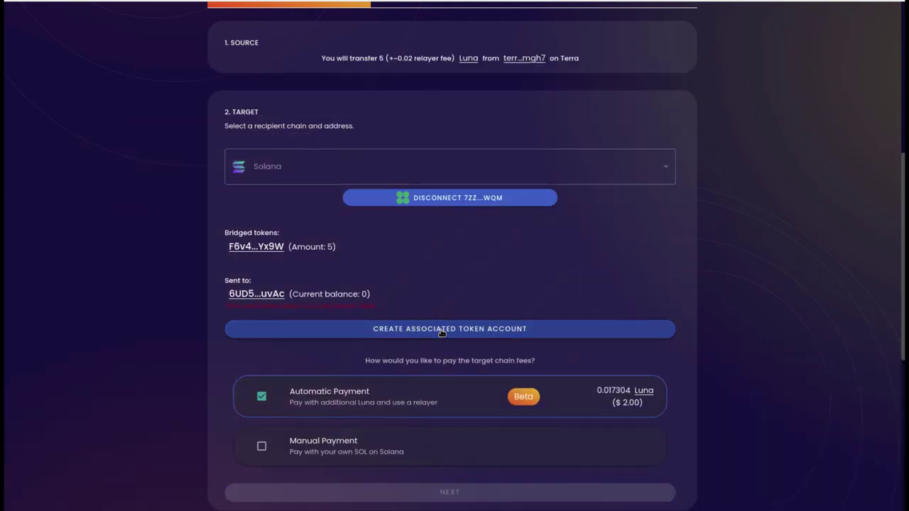
# Request the associated token account for the bridged Luna on Solana and sign the wallet's signature request.
pyautogui.scroll(-1, 774, 310)
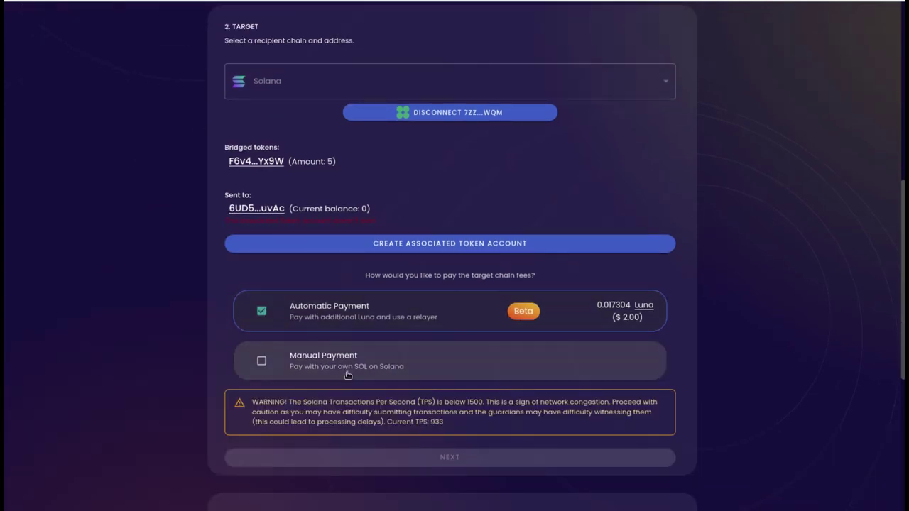
pyautogui.click(451, 245)
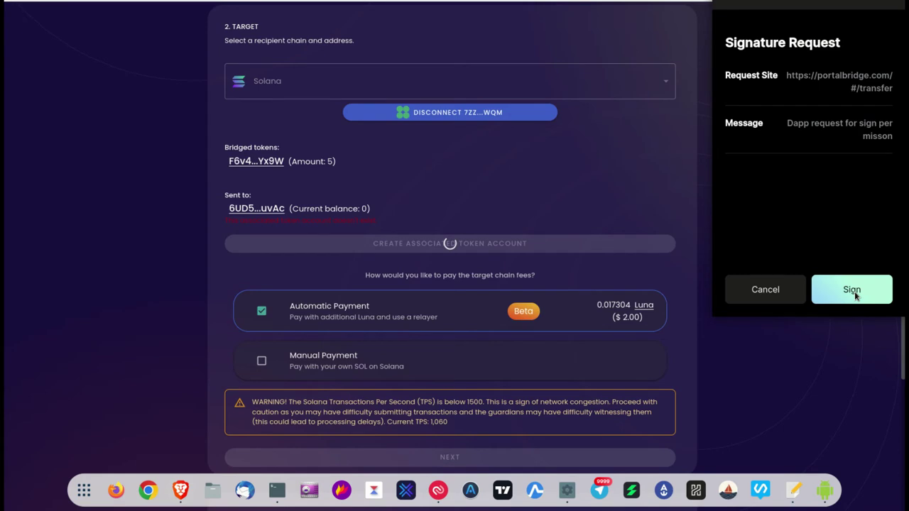
pyautogui.click(852, 290)
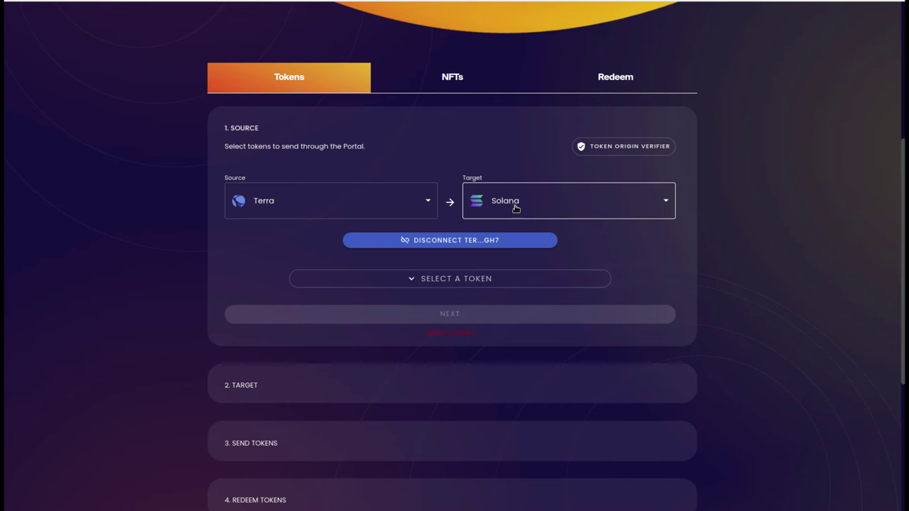
# Open Portal's Token Origin Verifier, and switch to CoinMarketCap's Terra page to look through Luna's contract addresses on the different chains.
pyautogui.click(632, 148)
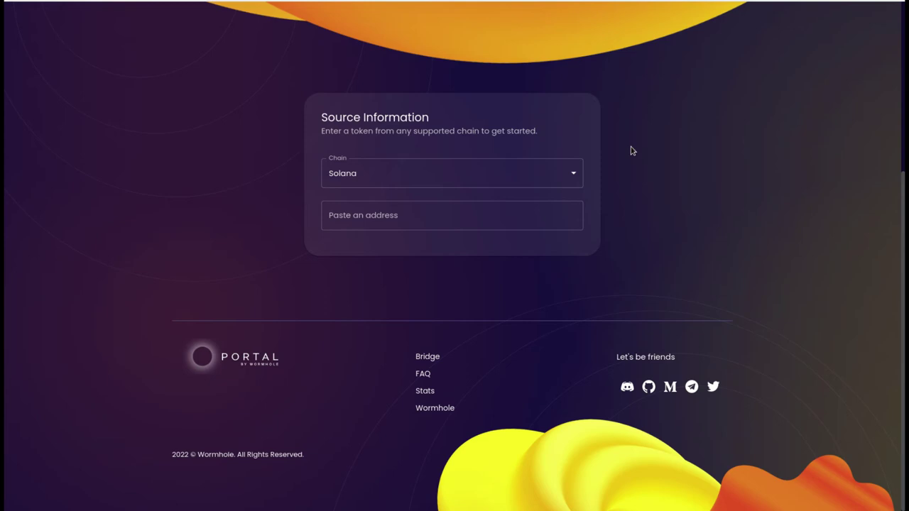
pyautogui.click(396, 219)
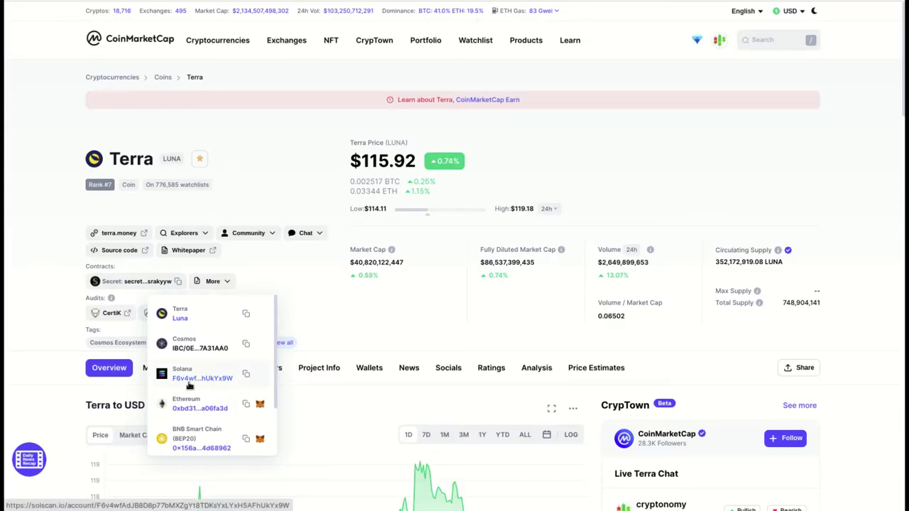
pyautogui.scroll(-2, 192, 379)
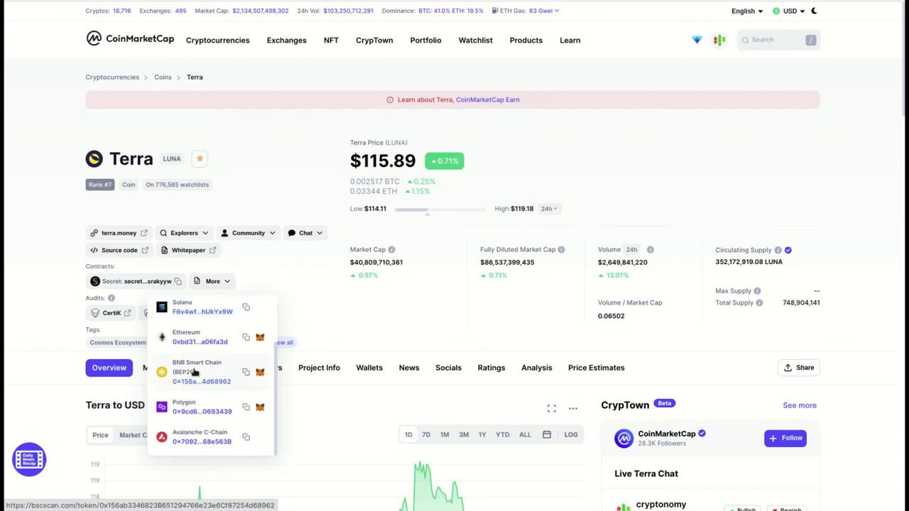
pyautogui.scroll(1, 195, 371)
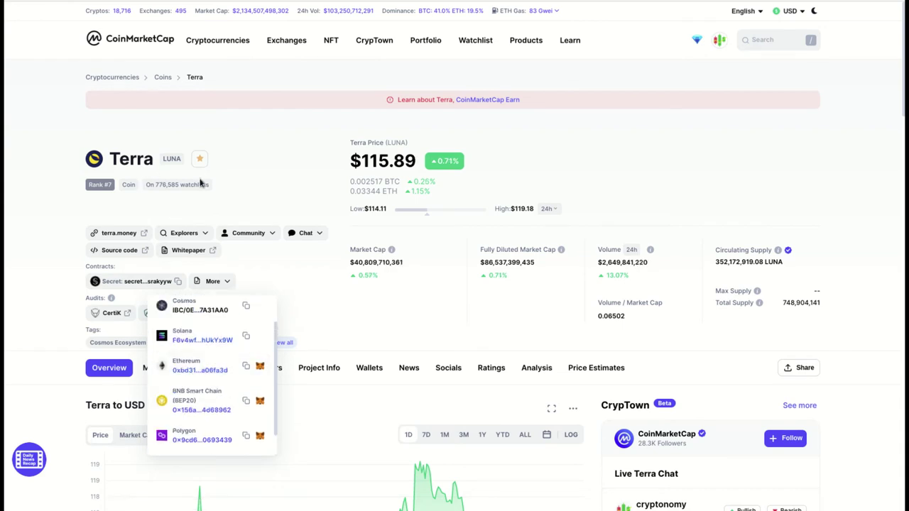
pyautogui.click(274, 182)
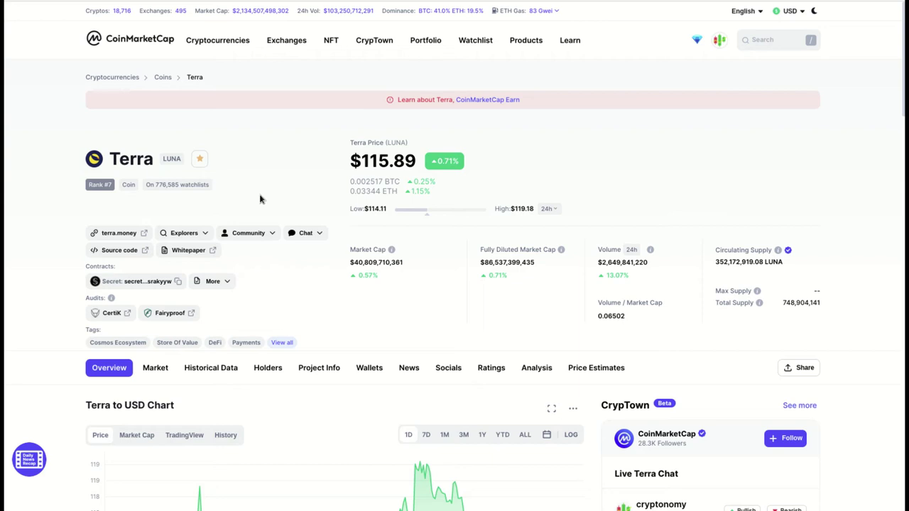
pyautogui.moveTo(222, 282)
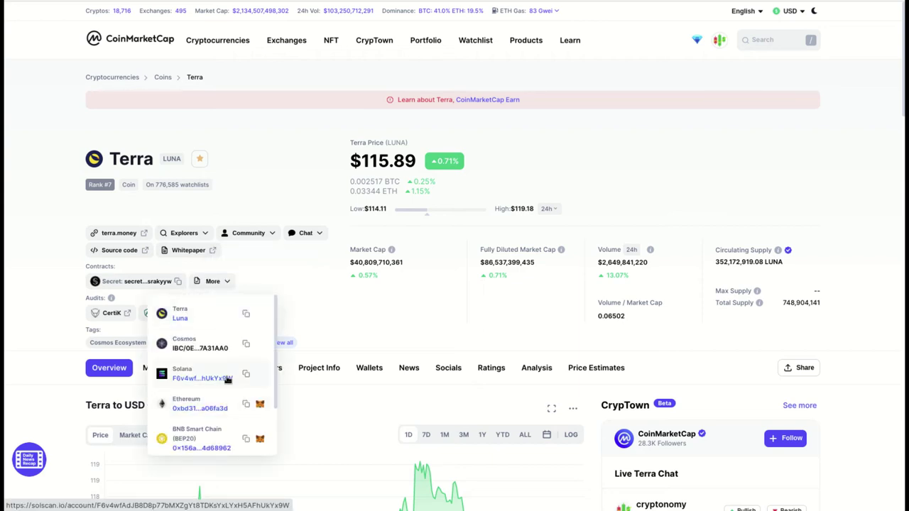
pyautogui.click(245, 314)
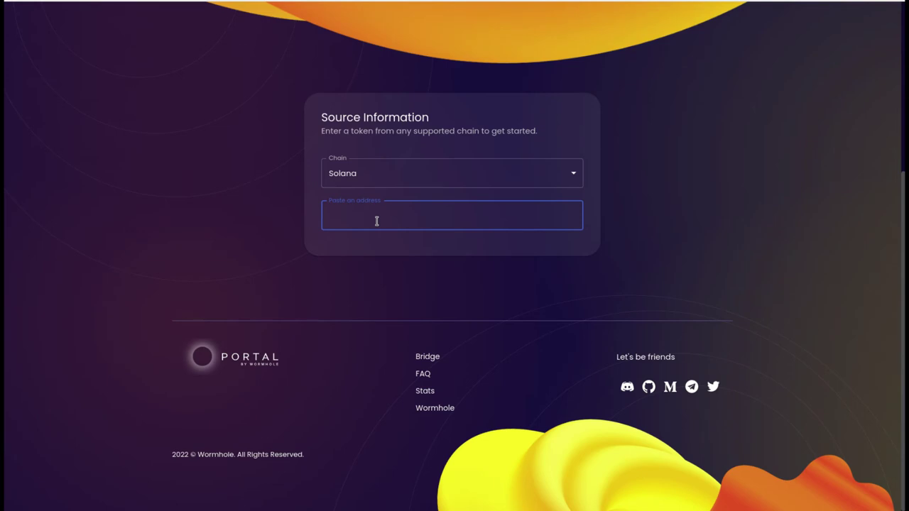
pyautogui.write('Luna')
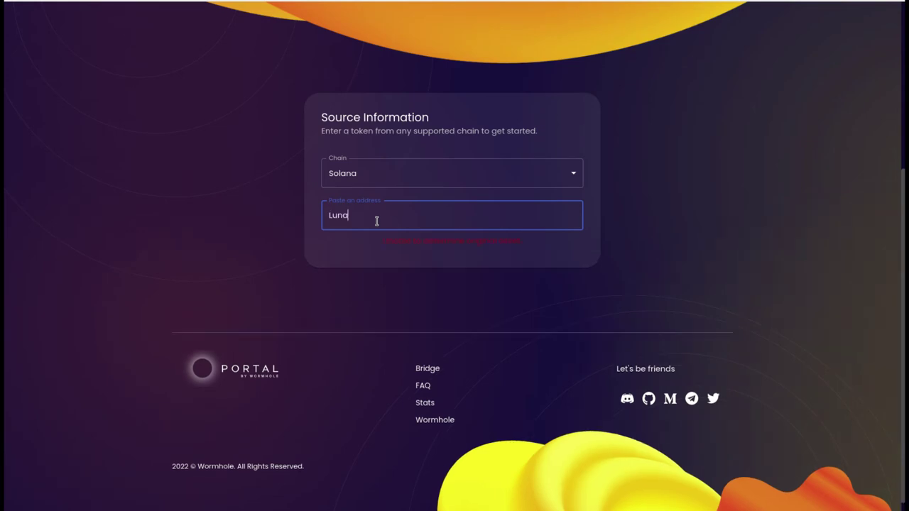
pyautogui.press('BackSpace')
pyautogui.press('BackSpace')
pyautogui.press('BackSpace')
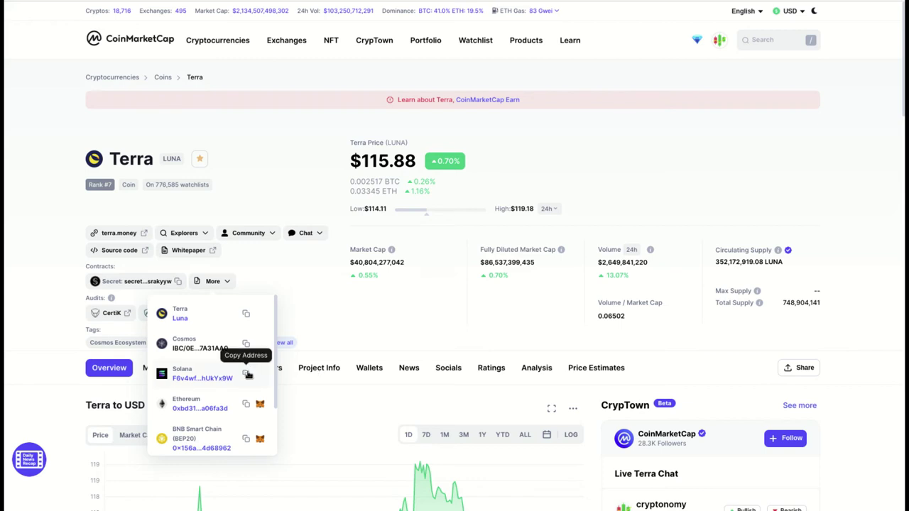
# Copy Luna's Solana contract address from CoinMarketCap into the Token Origin Verifier and check its original chain, token and bridge results.
pyautogui.click(246, 373)
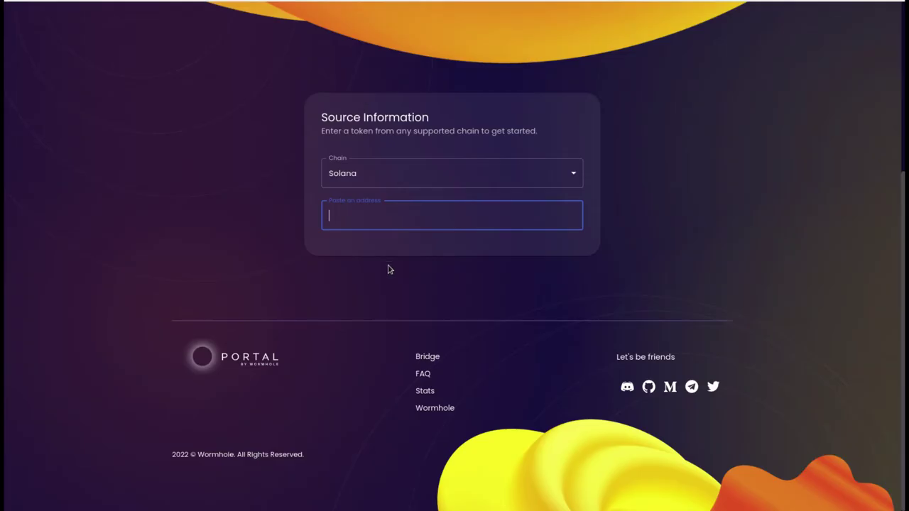
pyautogui.hotkey('ctrl', 'v')
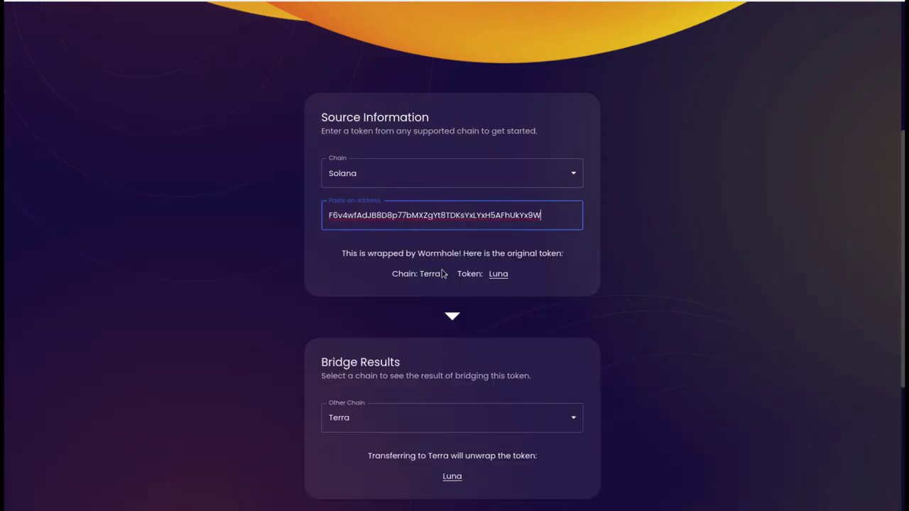
pyautogui.moveTo(440, 275); pyautogui.dragTo(393, 271)
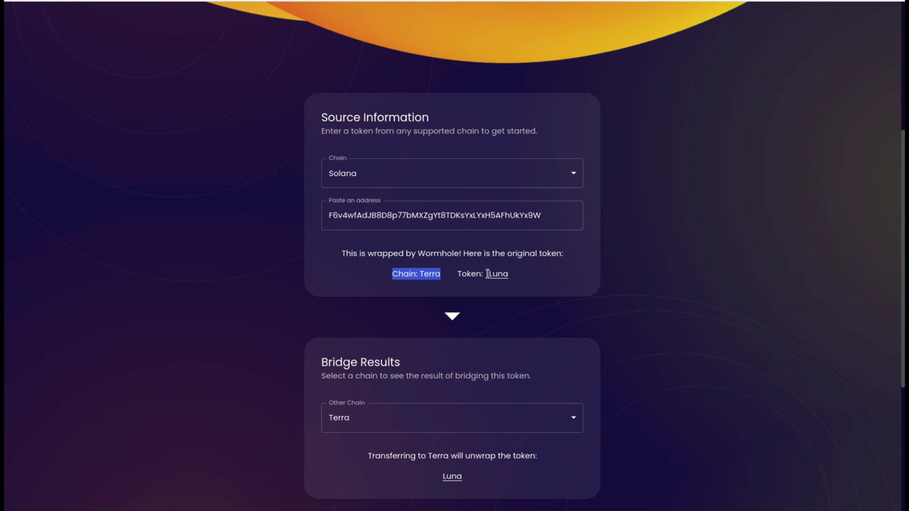
pyautogui.moveTo(524, 273); pyautogui.dragTo(456, 273)
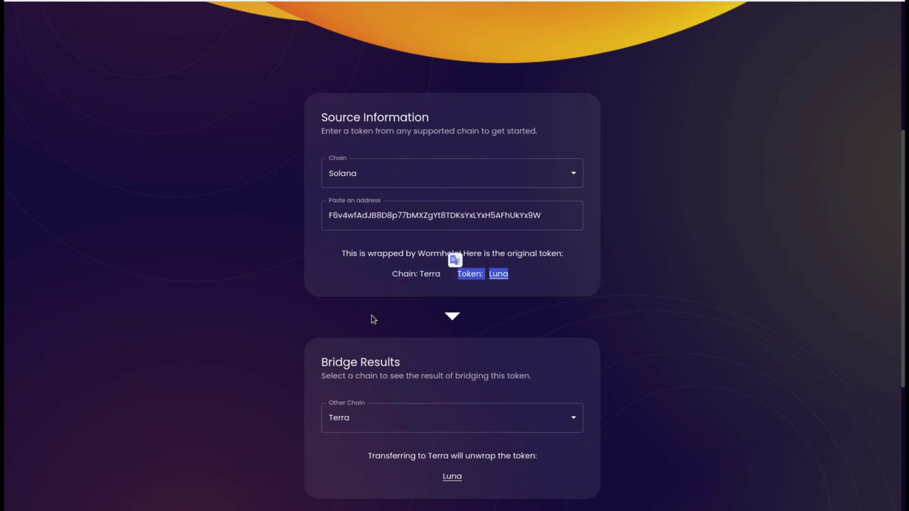
pyautogui.scroll(-1, 373, 319)
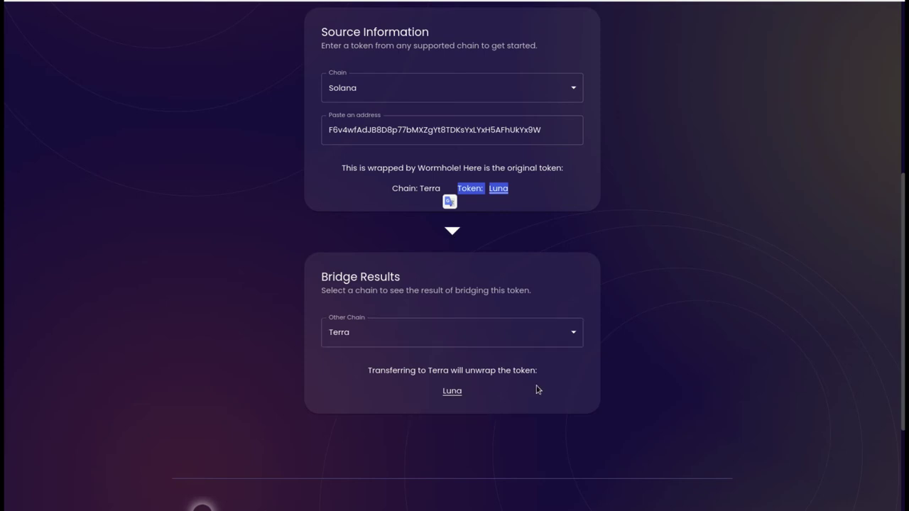
pyautogui.scroll(3, 735, 235)
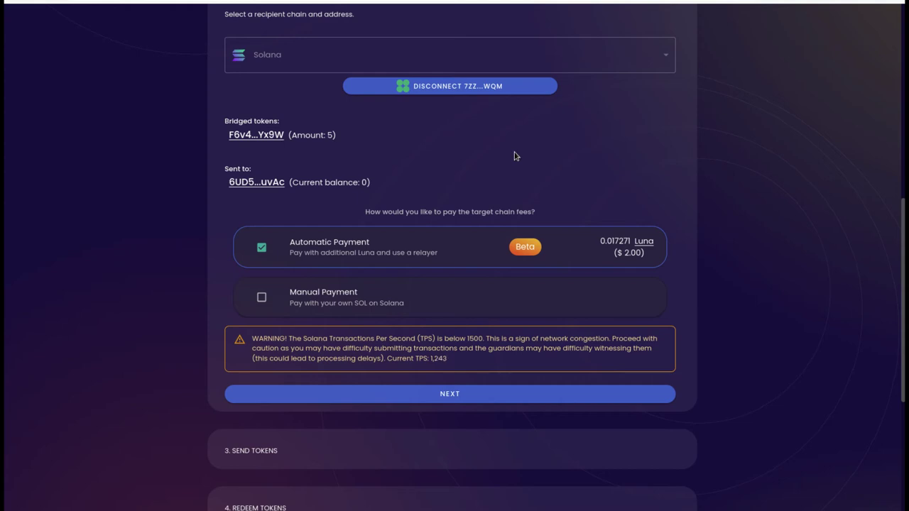
# Proceed with automatic payment of the target chain fees, then start and confirm the Luna transfer from Terra to Solana.
pyautogui.click(442, 395)
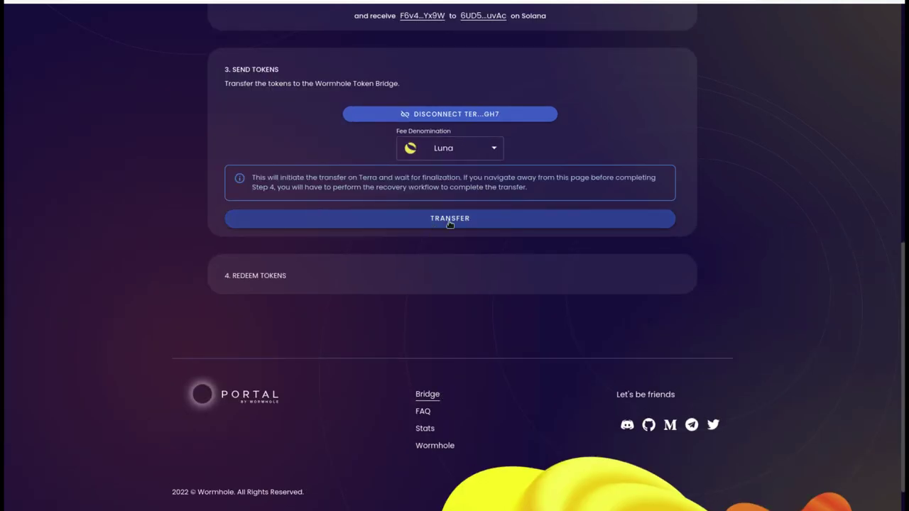
pyautogui.click(450, 222)
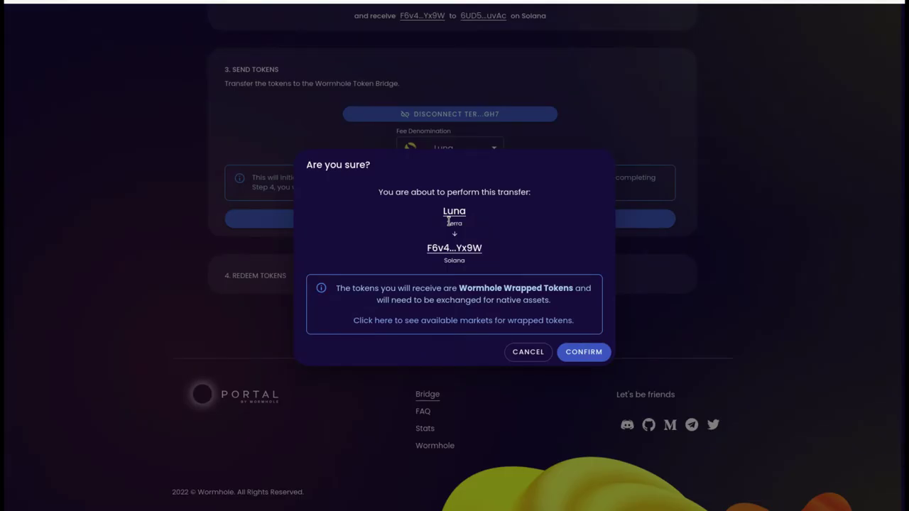
pyautogui.click(577, 353)
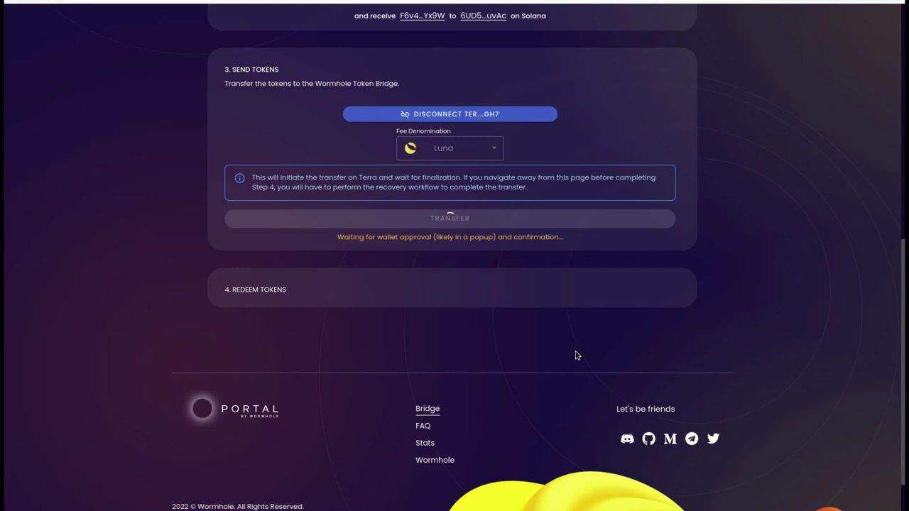
# Switch to the mirrored Terra mobile wallet, sign the Wormhole Initiate Transfer transaction and dismiss the completion screen.
pyautogui.press('super+w')
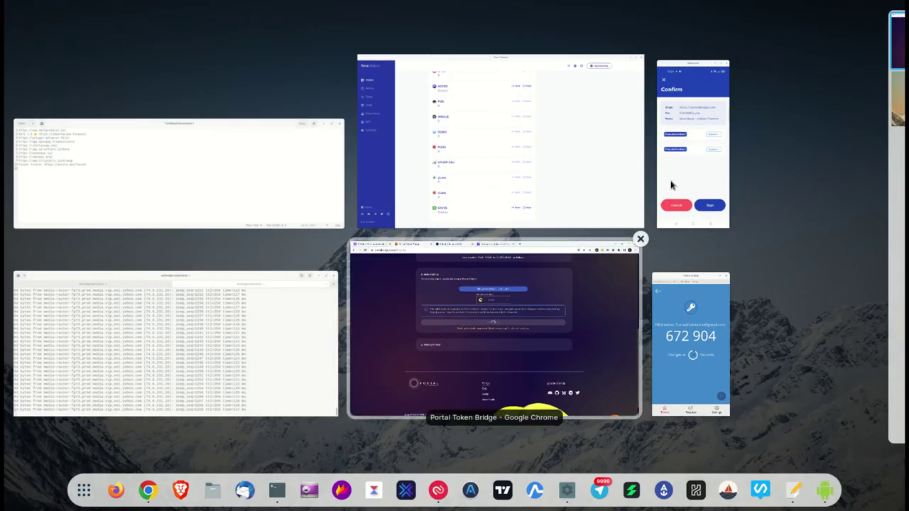
pyautogui.click(696, 169)
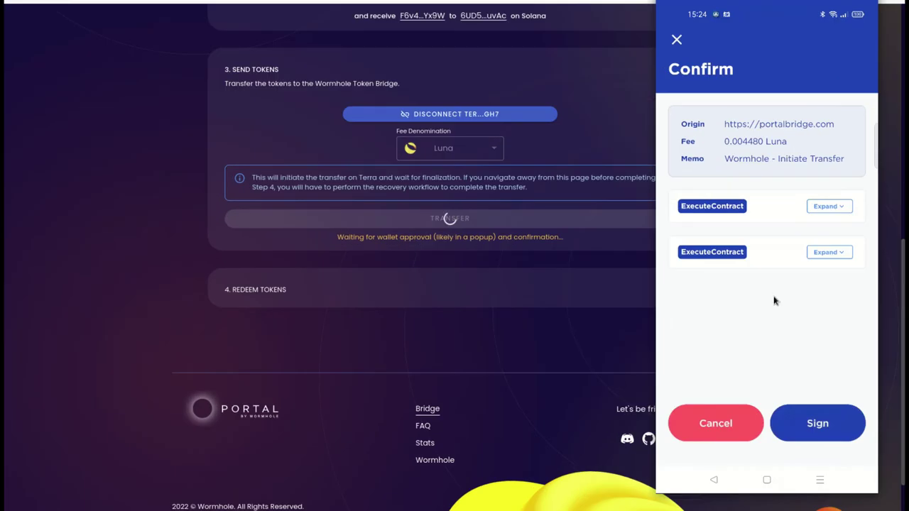
pyautogui.click(814, 417)
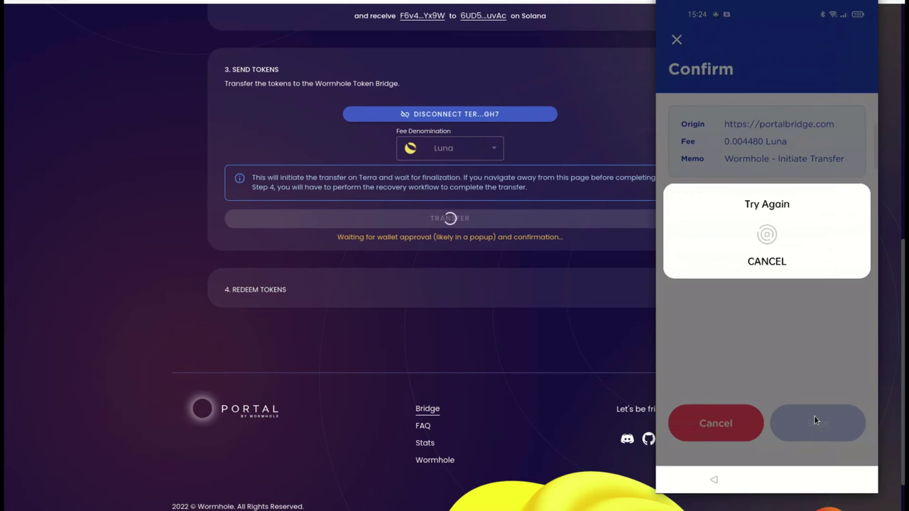
pyautogui.click(816, 422)
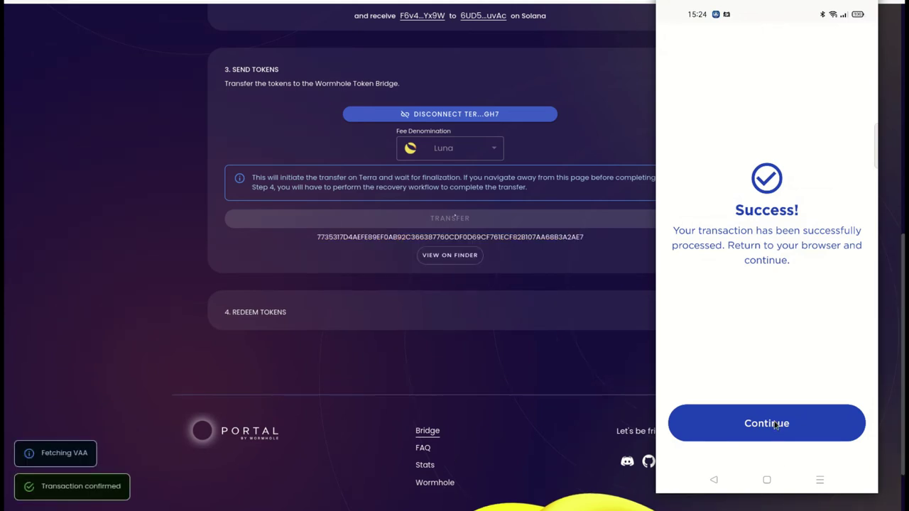
pyautogui.click(776, 424)
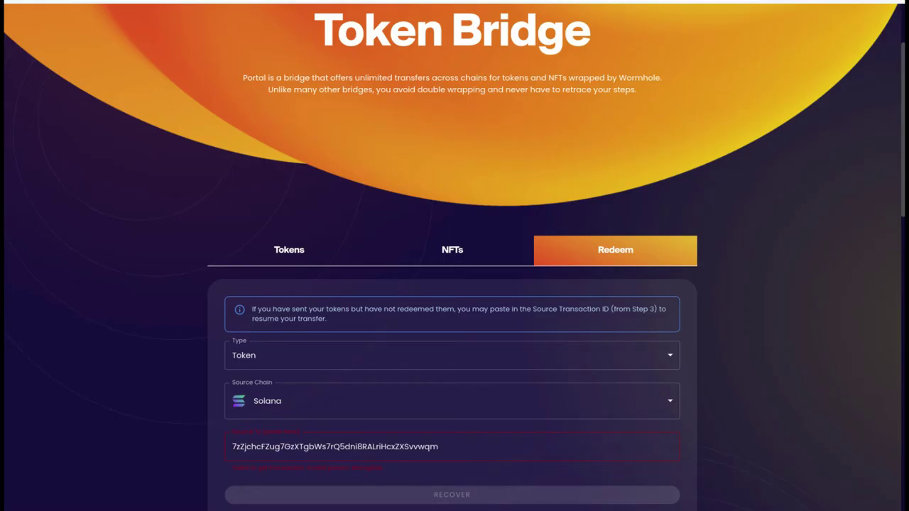
# Look through Portal's Redeem form, including its source chain, source transaction and advanced recovery fields.
pyautogui.scroll(-5, 180, 231)
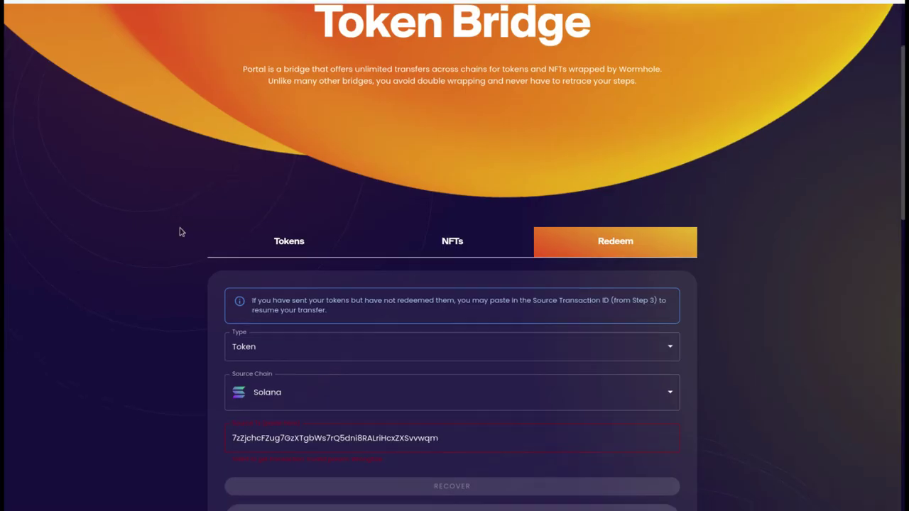
pyautogui.scroll(-3, 179, 231)
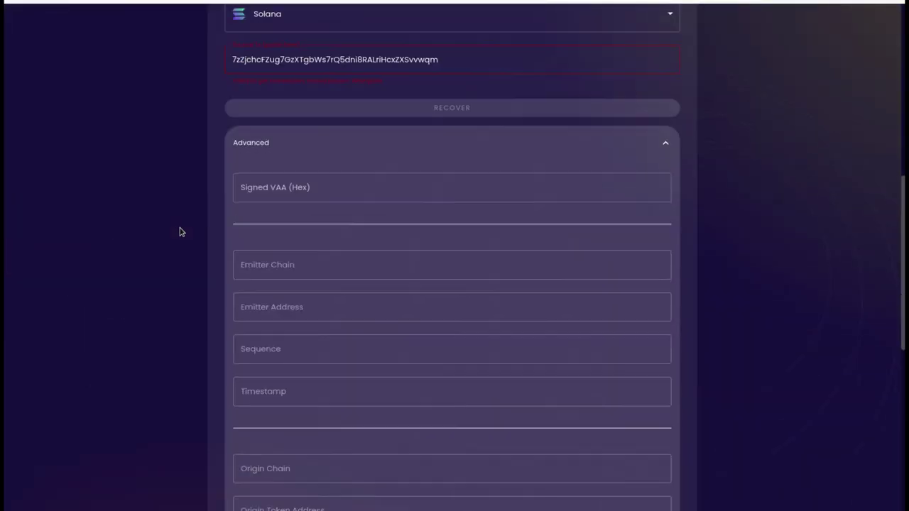
pyautogui.scroll(5, 180, 232)
pyautogui.scroll(4, 180, 231)
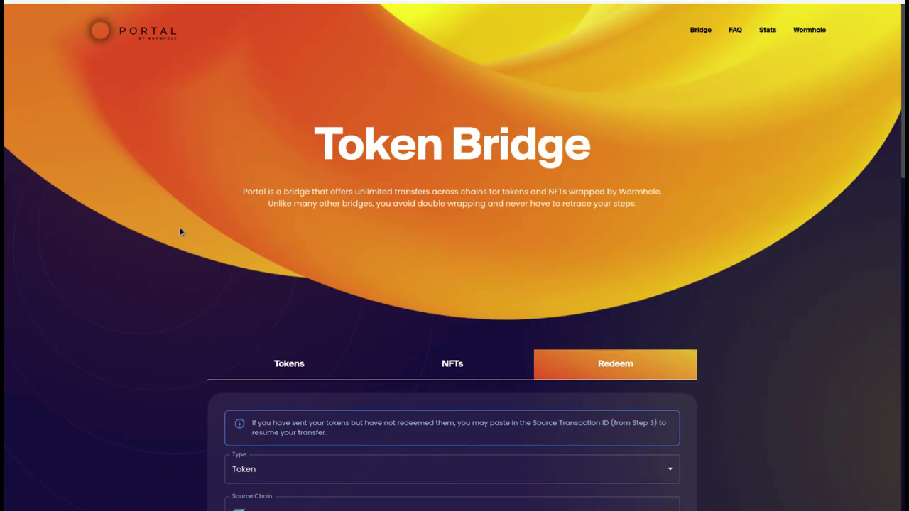